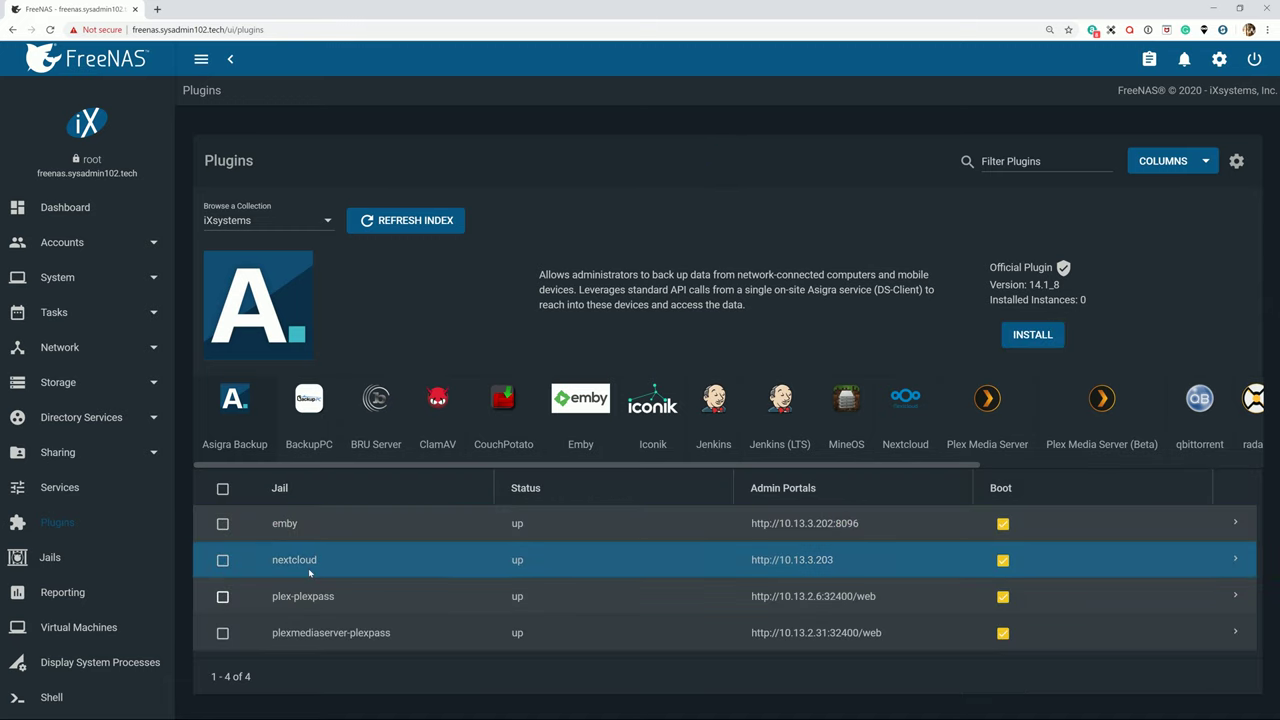
Expand the nextcloud jail row on the Plugins page to reveal its details.
{"action": "left_click", "coordinate": [1234, 560]}
{"action": "scroll", "coordinate": [679, 586], "scroll_direction": "down", "scroll_amount": 2}
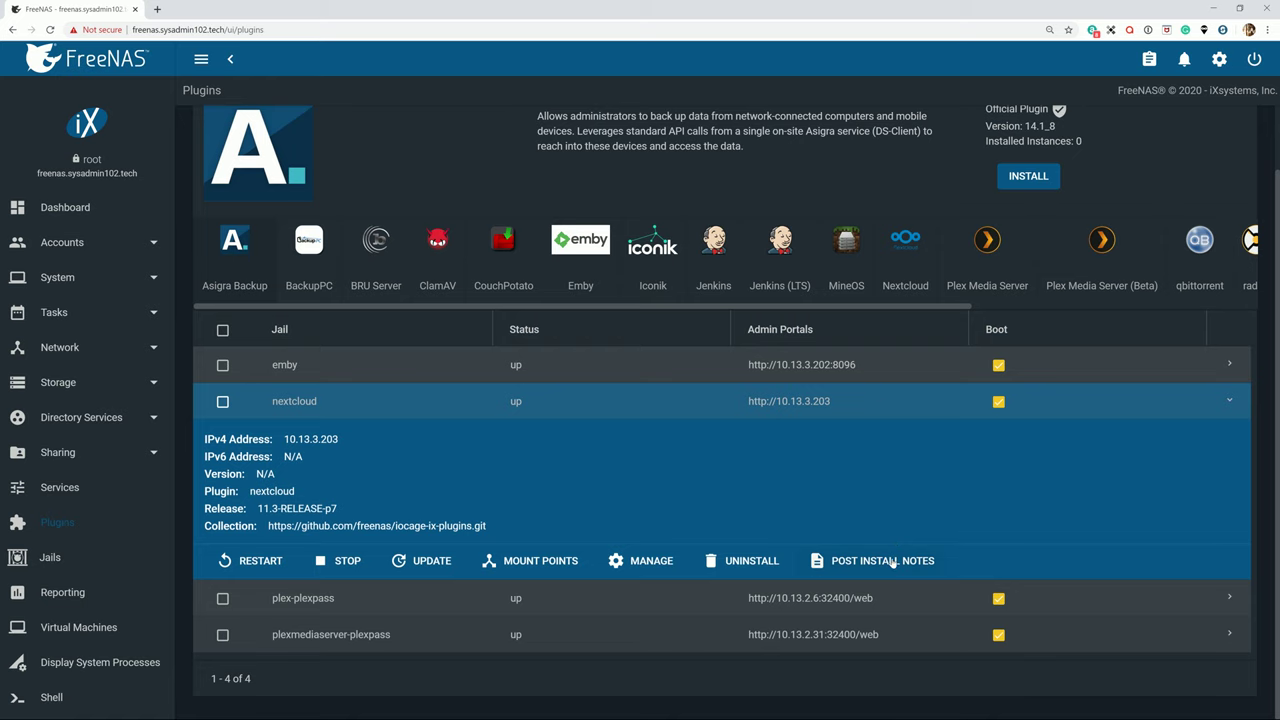
{"action": "left_click", "coordinate": [893, 562]}
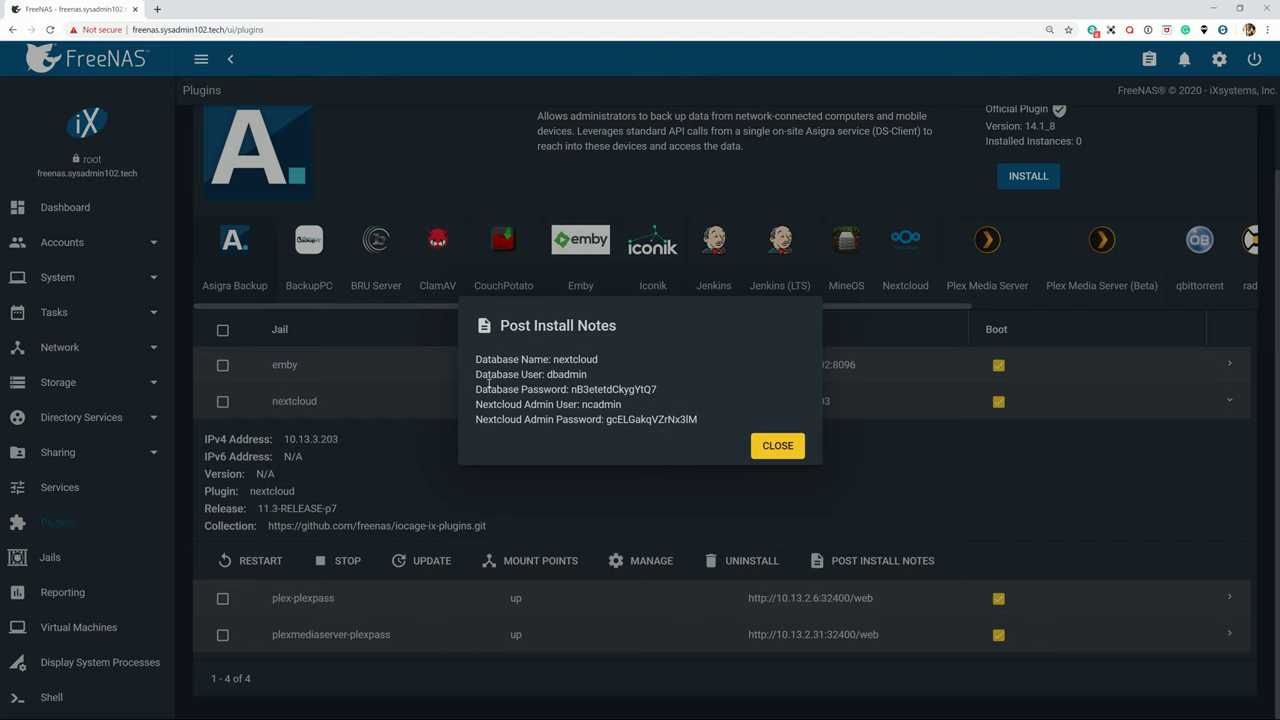
{"action": "left_click_drag", "start_coordinate": [481, 375], "coordinate": [662, 391]}
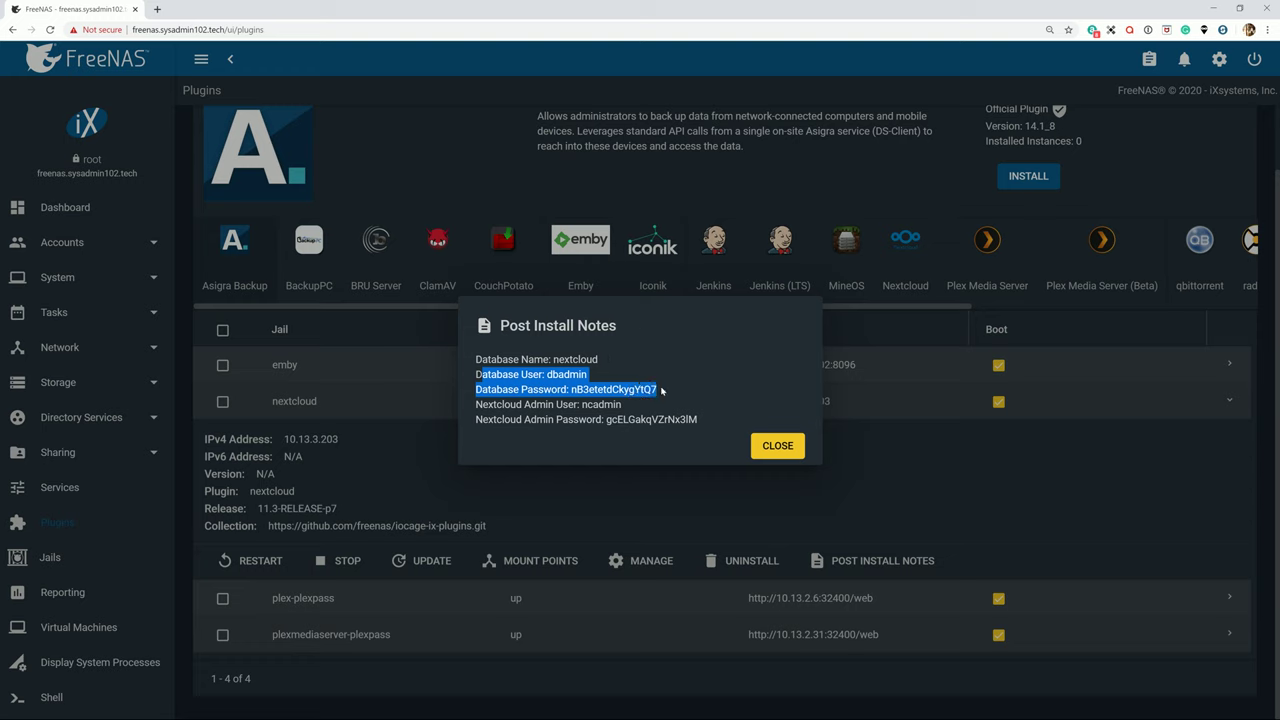
{"action": "left_click", "coordinate": [662, 391]}
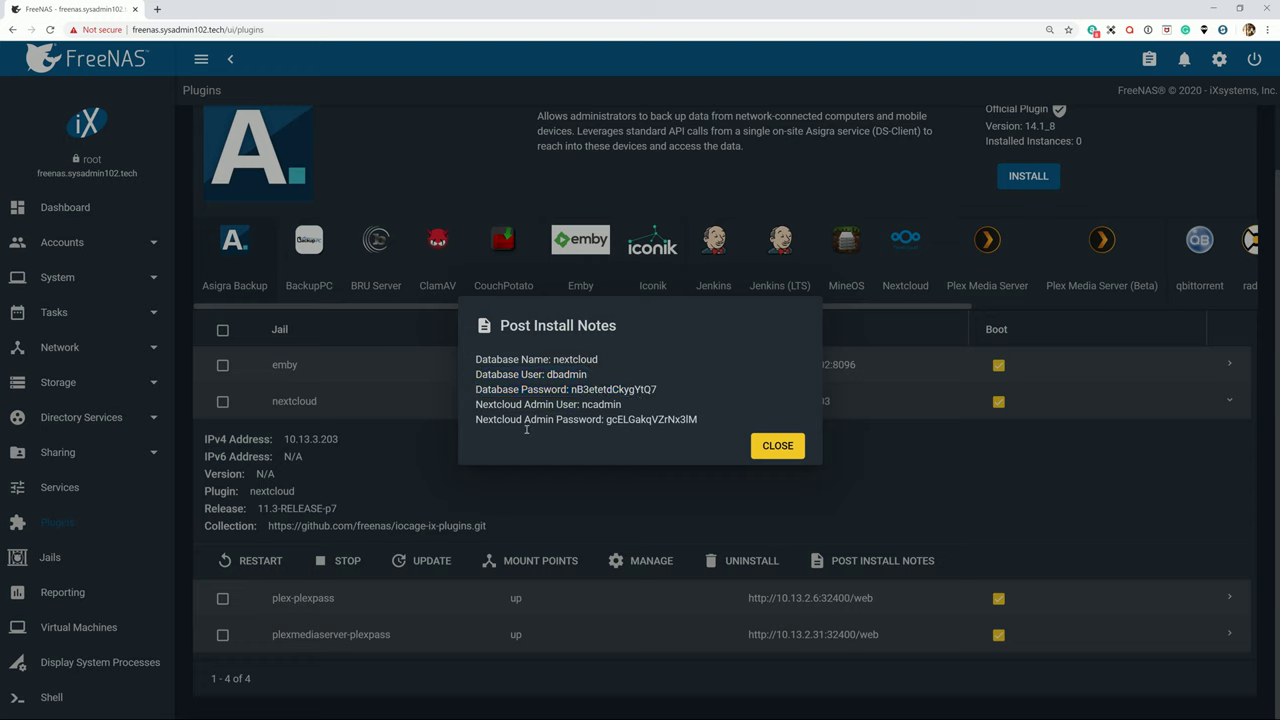
{"action": "left_click_drag", "start_coordinate": [484, 407], "coordinate": [621, 411]}
{"action": "left_click", "coordinate": [559, 412]}
{"action": "left_click_drag", "start_coordinate": [704, 420], "coordinate": [620, 422]}
{"action": "left_click", "coordinate": [620, 422]}
{"action": "left_click", "coordinate": [786, 445]}
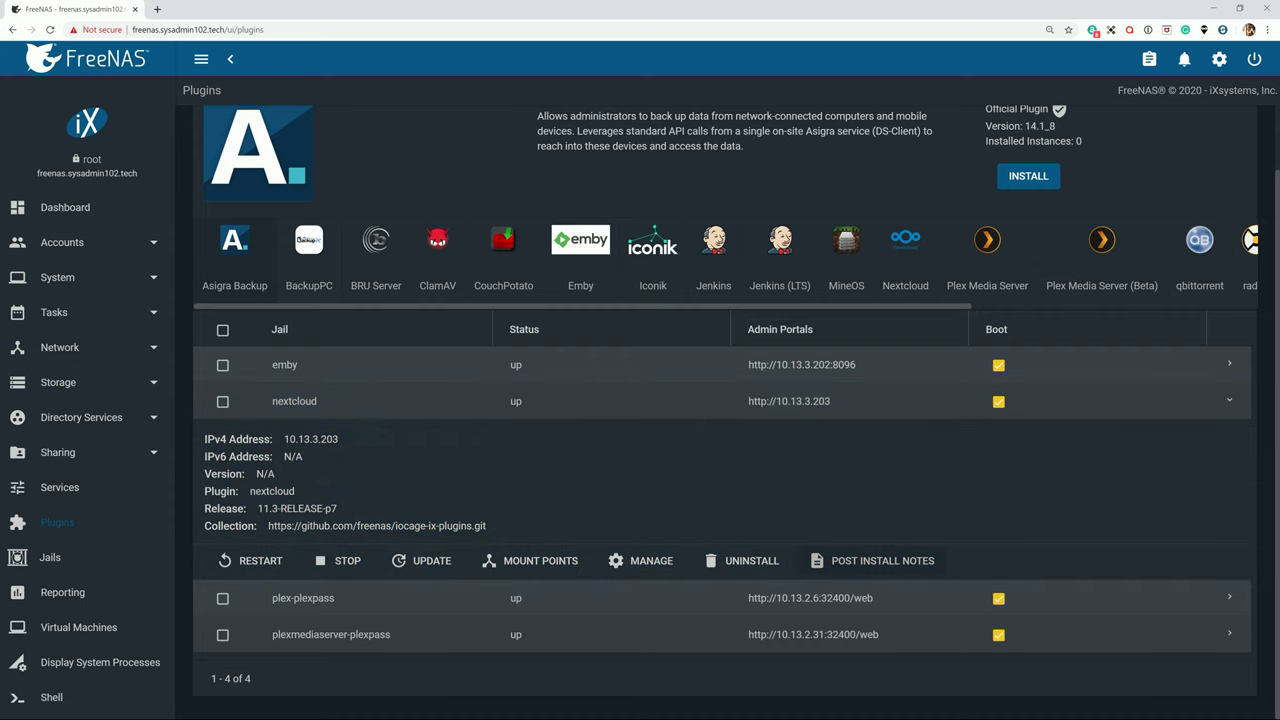
Launch Command Prompt via the Start menu, move it right, and bring FreeNAS forward.
{"action": "key", "text": "super"}
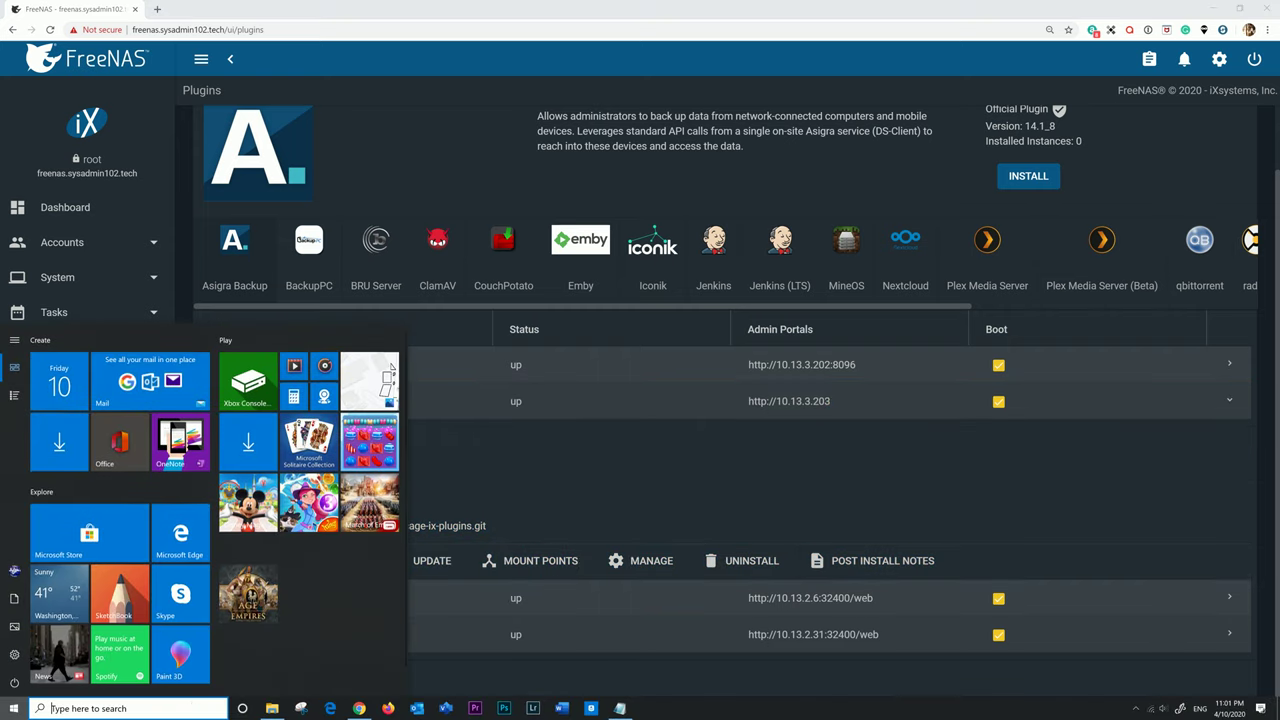
{"action": "type", "text": "cmd"}
{"action": "key", "text": "Return"}
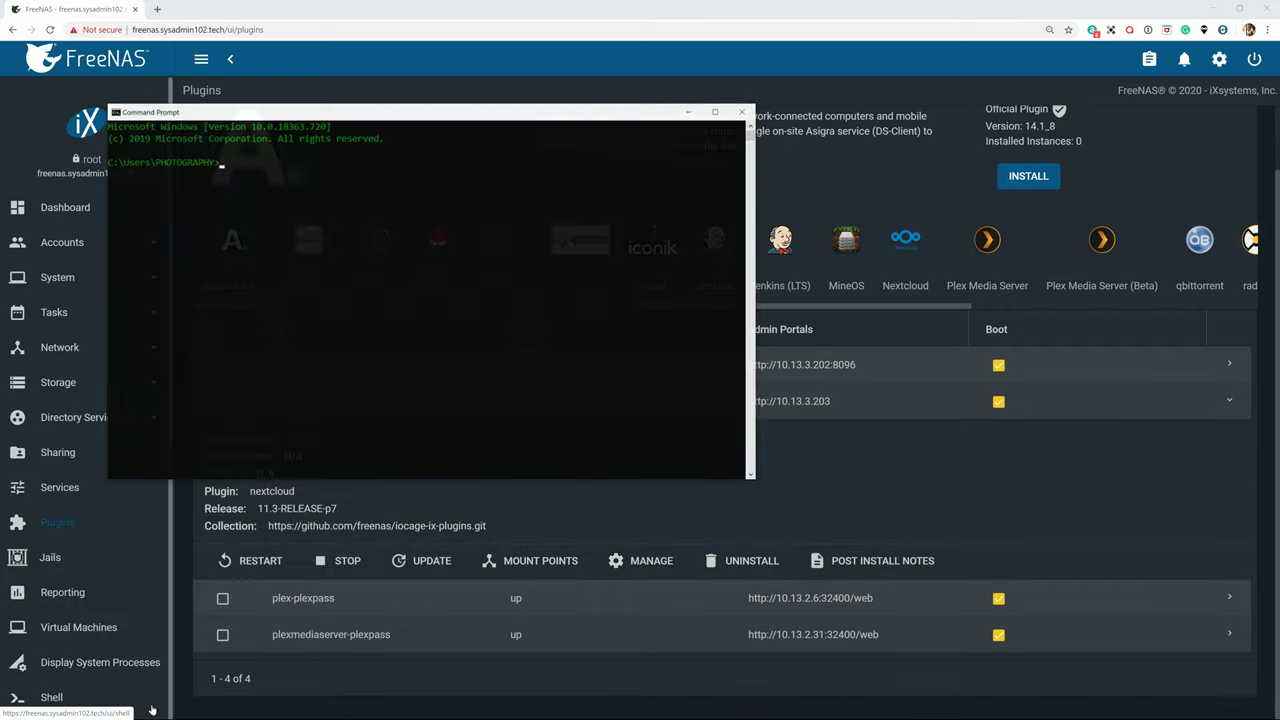
{"action": "left_click_drag", "start_coordinate": [470, 111], "coordinate": [725, 117]}
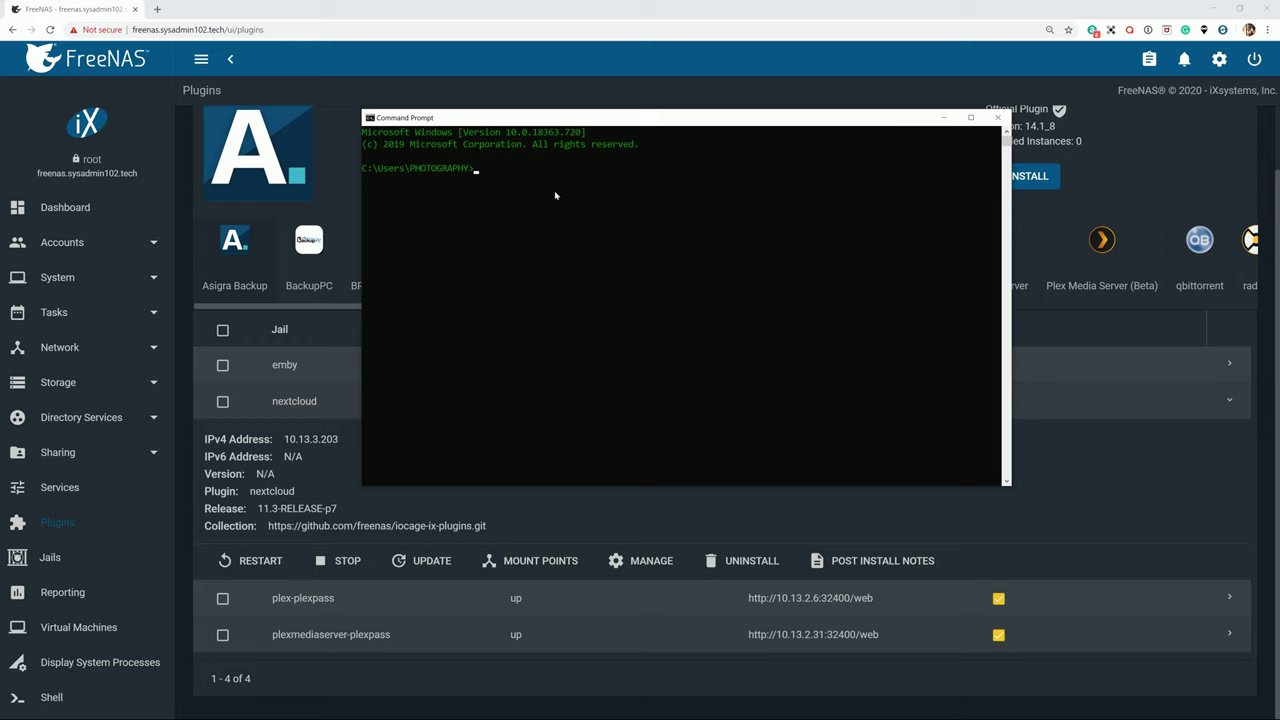
{"action": "left_click", "coordinate": [507, 90]}
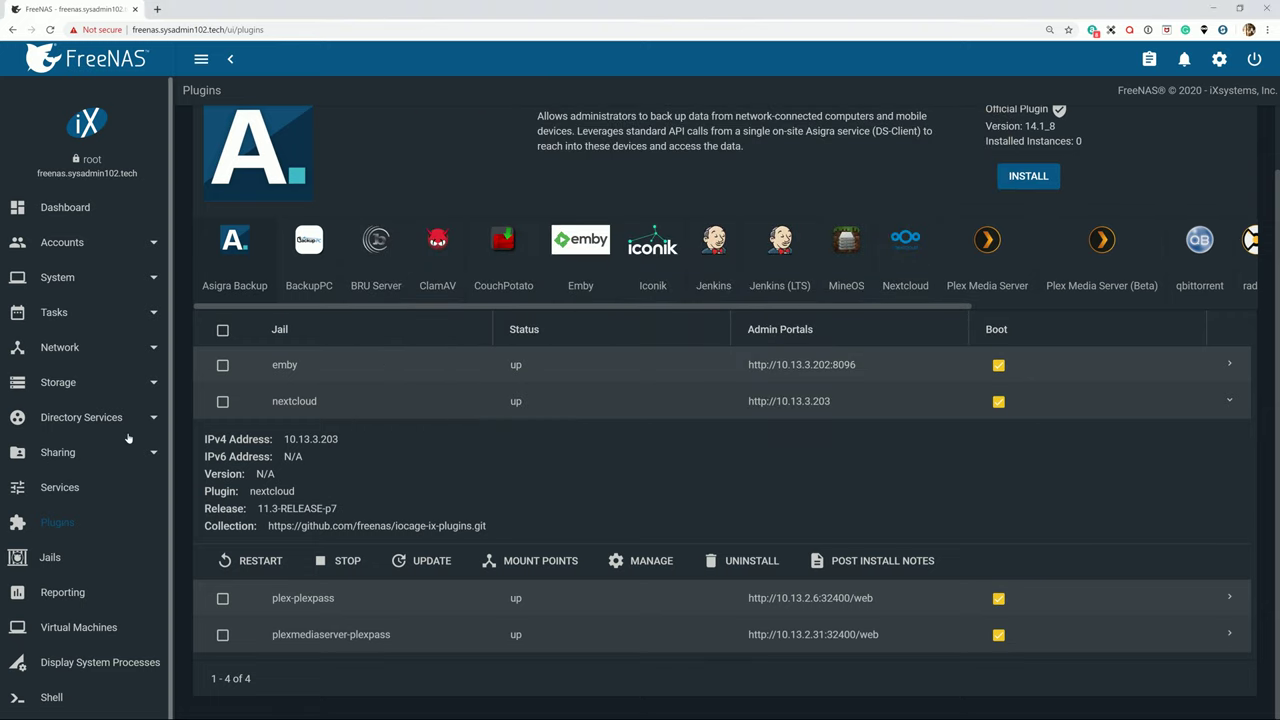
Switch the SSH service to running under Services, then return to the Plugins list.
{"action": "left_click", "coordinate": [62, 489]}
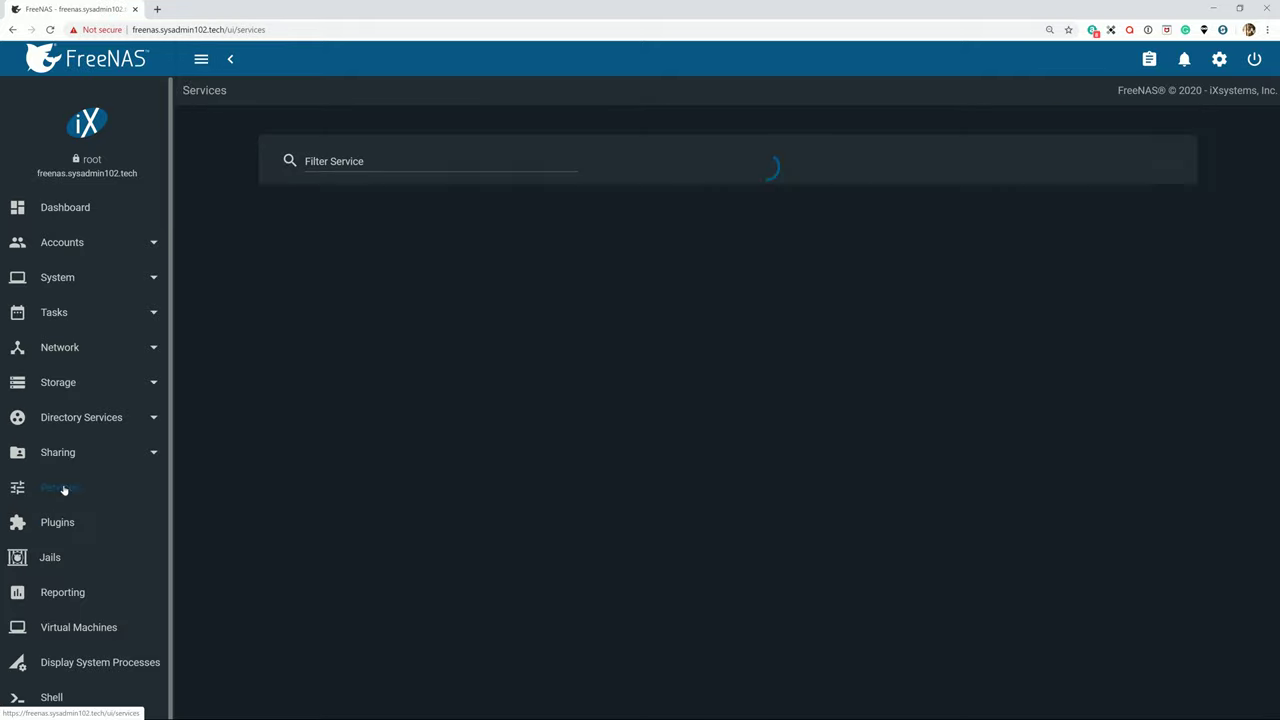
{"action": "scroll", "coordinate": [445, 515], "scroll_direction": "down", "scroll_amount": 3}
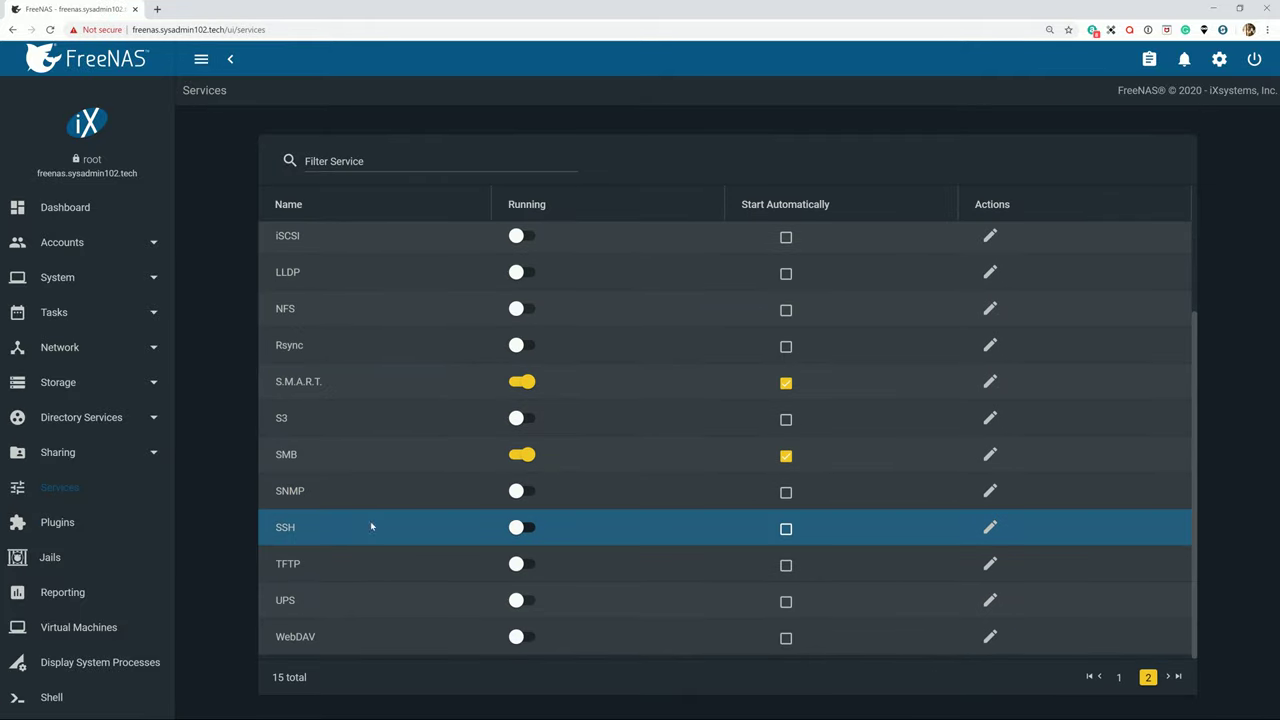
{"action": "left_click", "coordinate": [528, 530]}
{"action": "scroll", "coordinate": [95, 513], "scroll_direction": "down", "scroll_amount": 1}
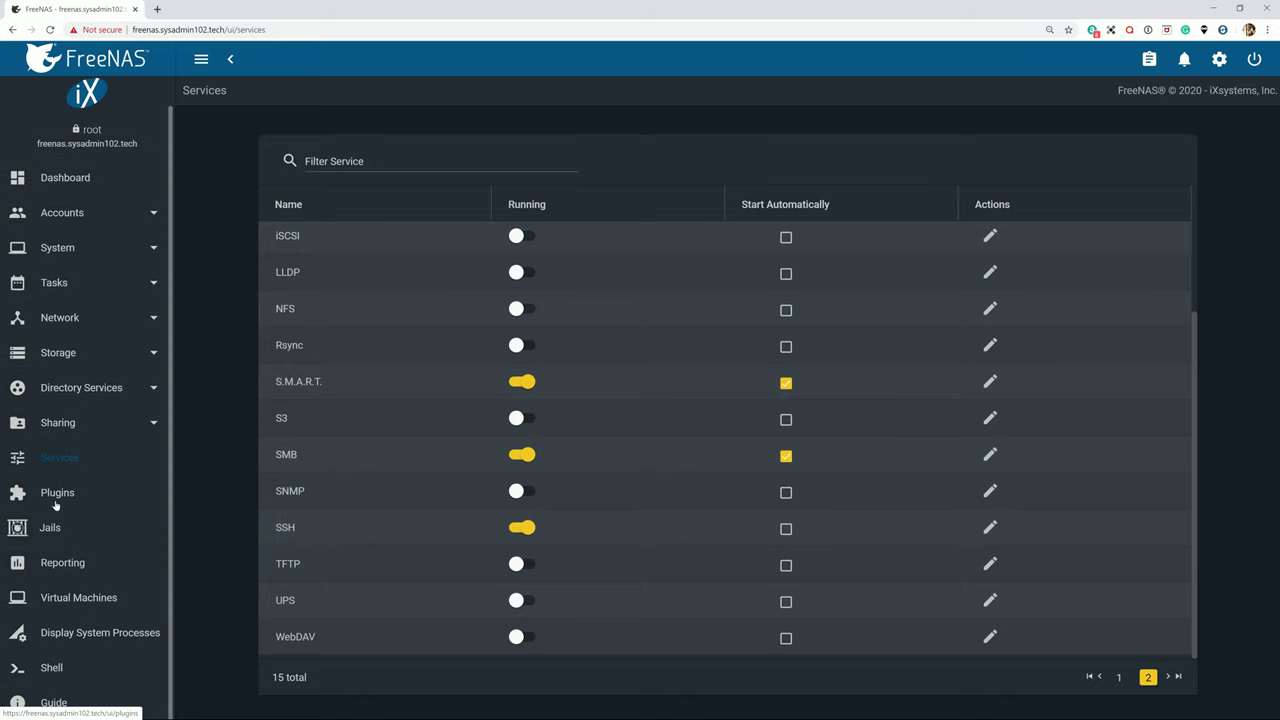
{"action": "left_click", "coordinate": [50, 496]}
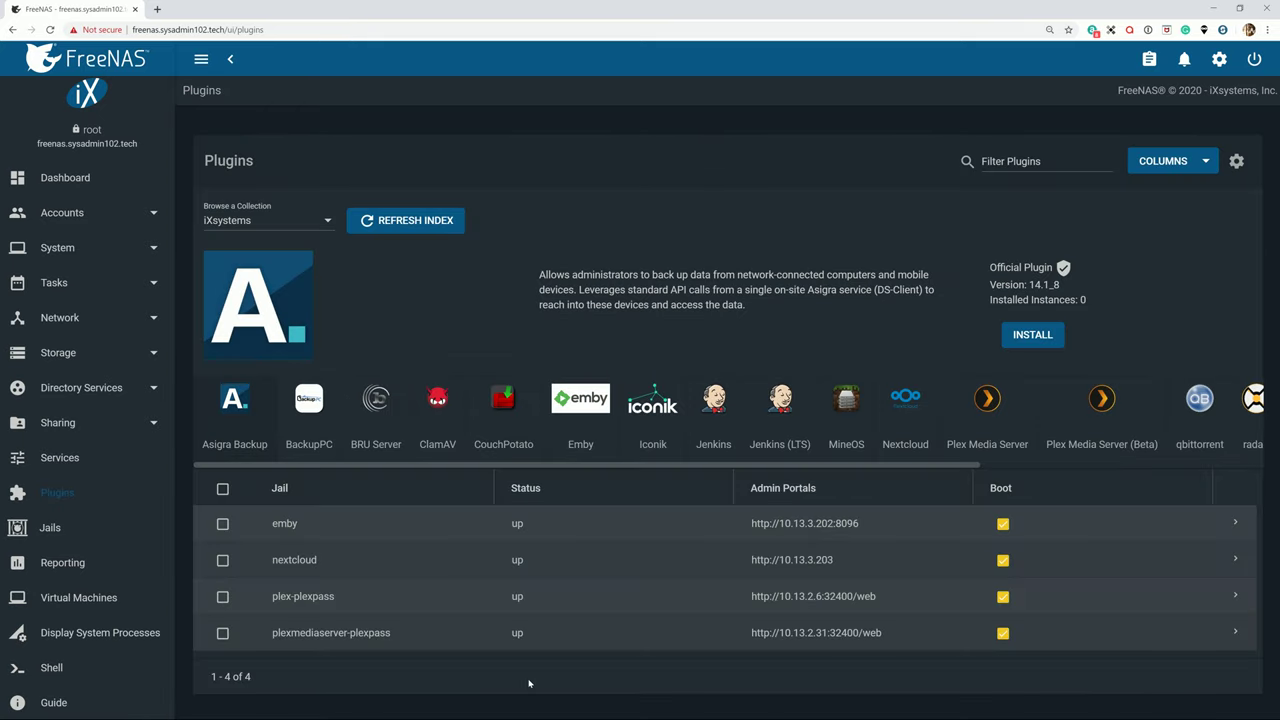
In a new Command Prompt, SSH into freenas.sysadmin102.tech with the user account and password.
{"action": "key", "text": "super"}
{"action": "key", "text": "Return"}
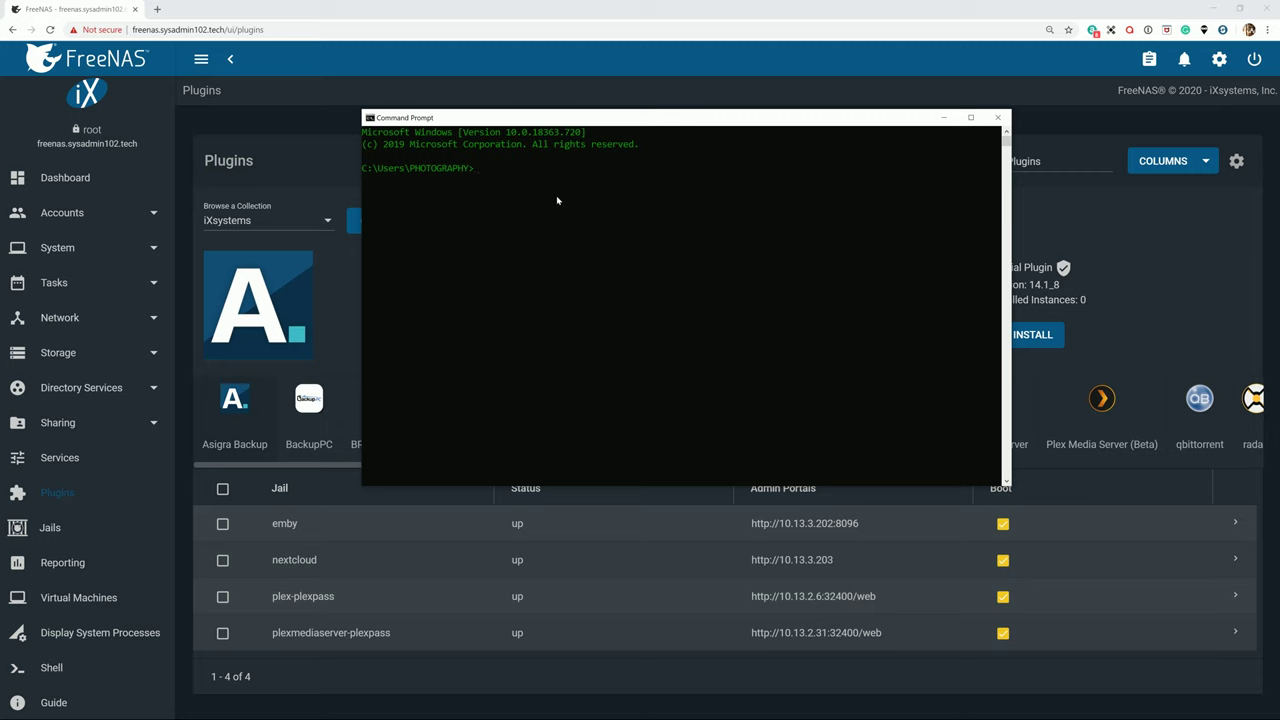
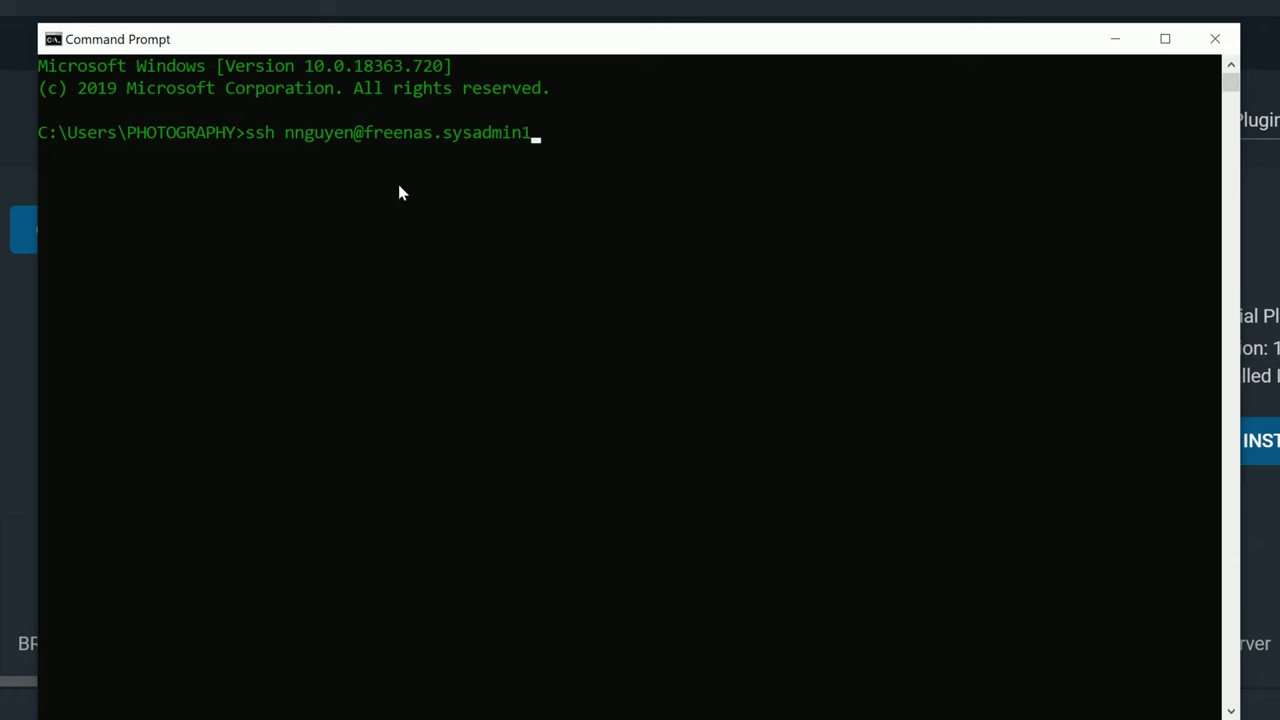
{"action": "key", "text": "Return"}
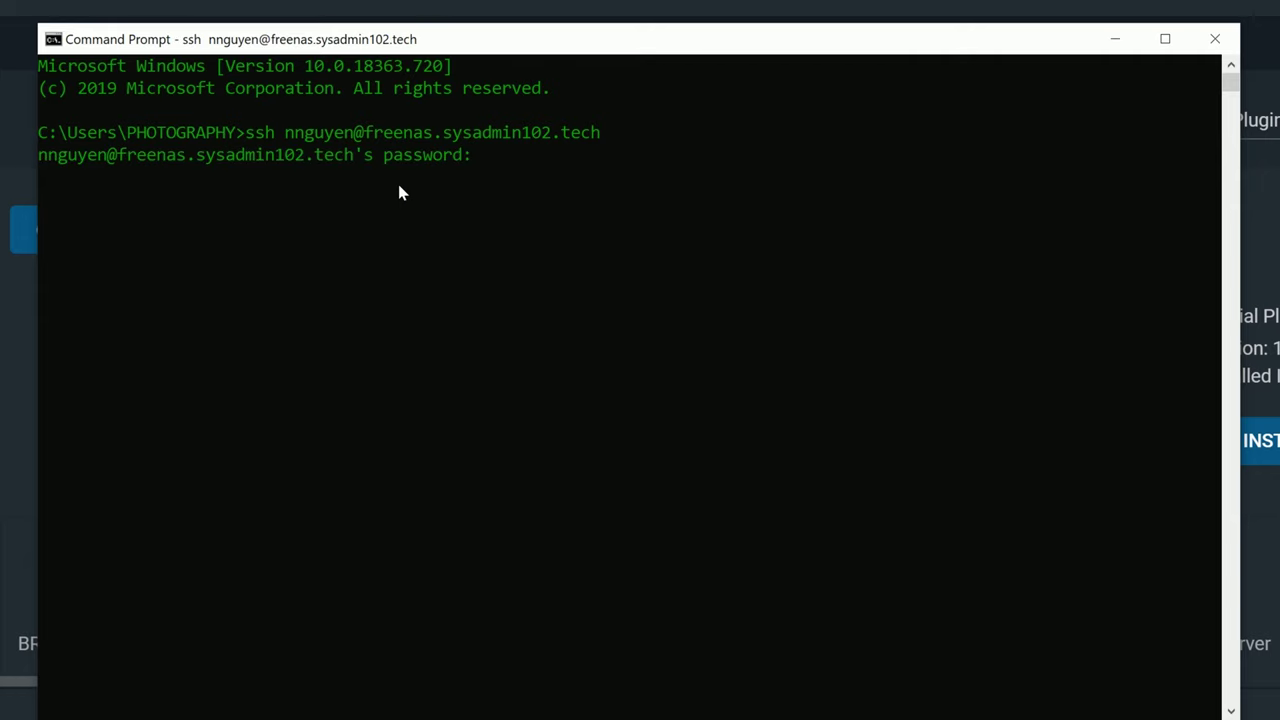
{"action": "key", "text": "Return"}
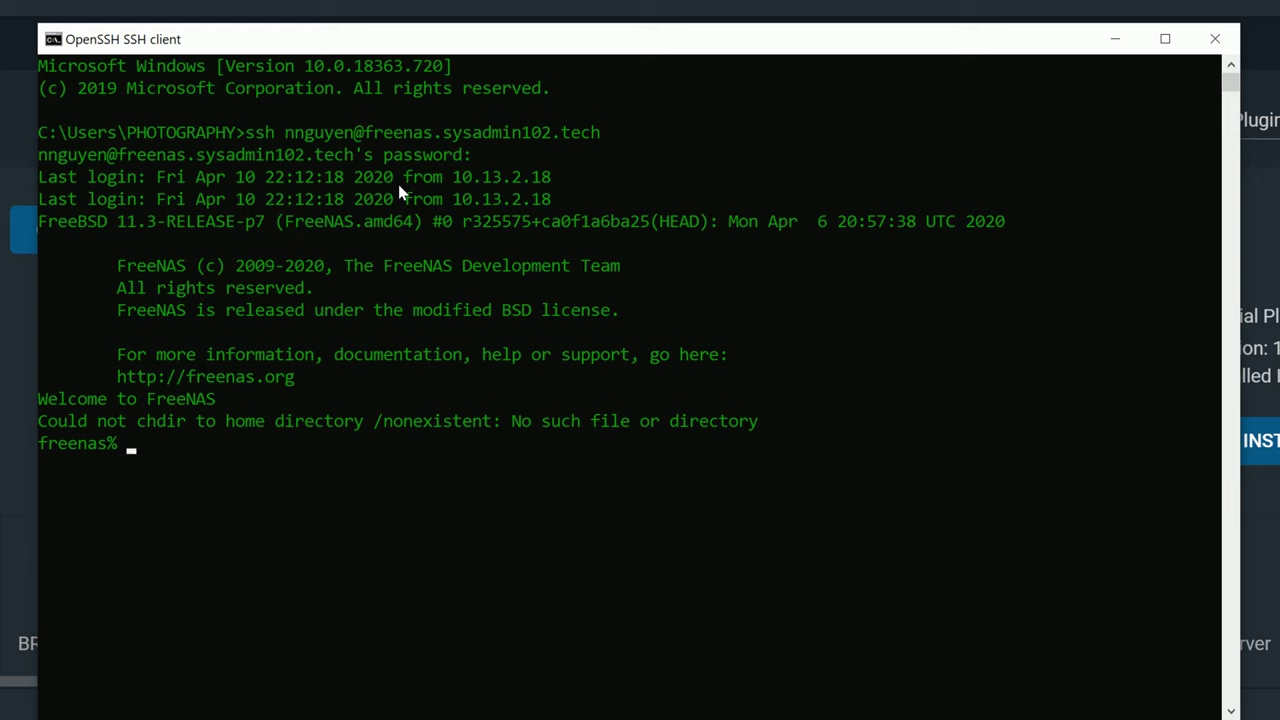
Become root with su, then enter the jail with iocage console nextcloud.
{"action": "key", "text": "Return"}
{"action": "key", "text": "Return"}
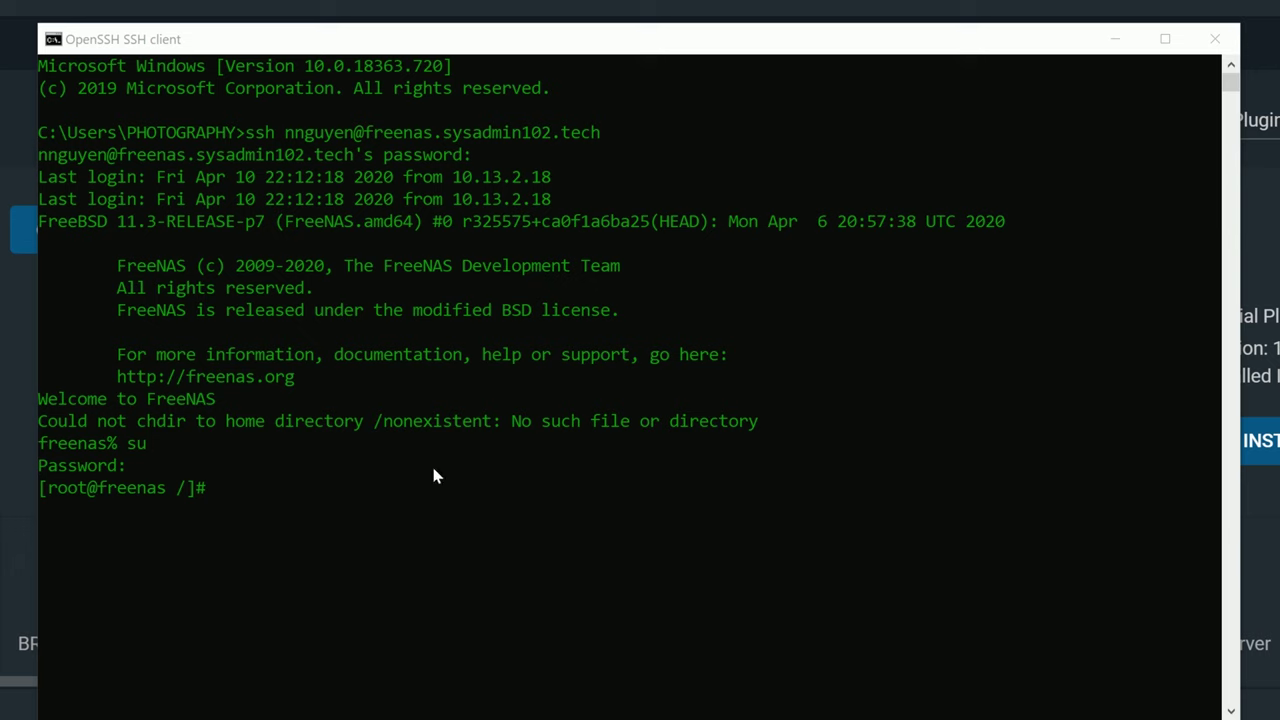
{"action": "left_click", "coordinate": [350, 476]}
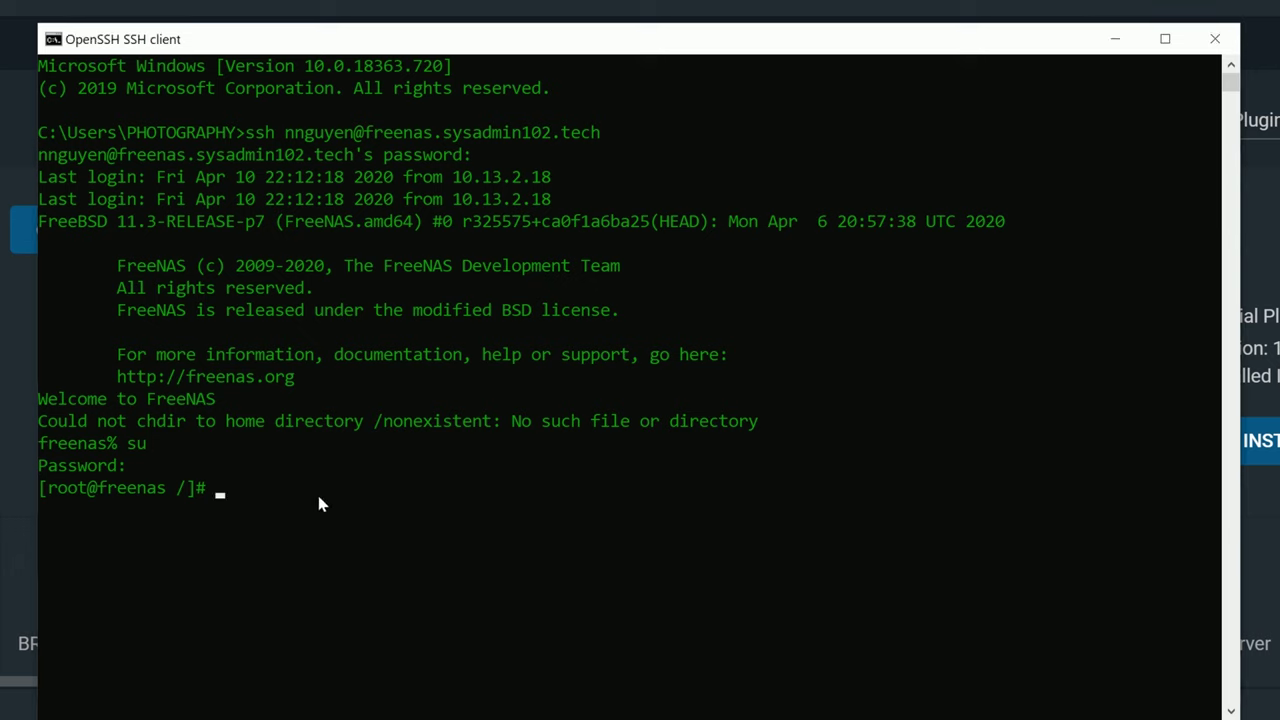
{"action": "type", "text": "iocage console nextcloud"}
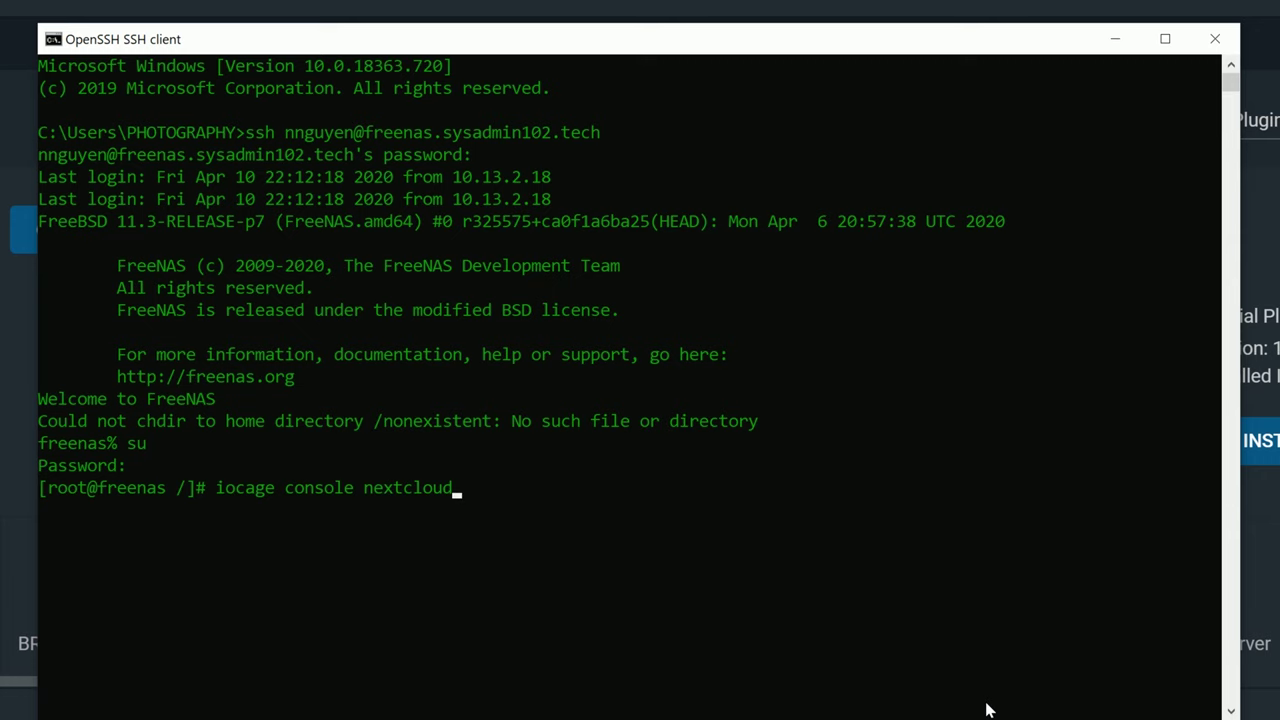
{"action": "key", "text": "Return"}
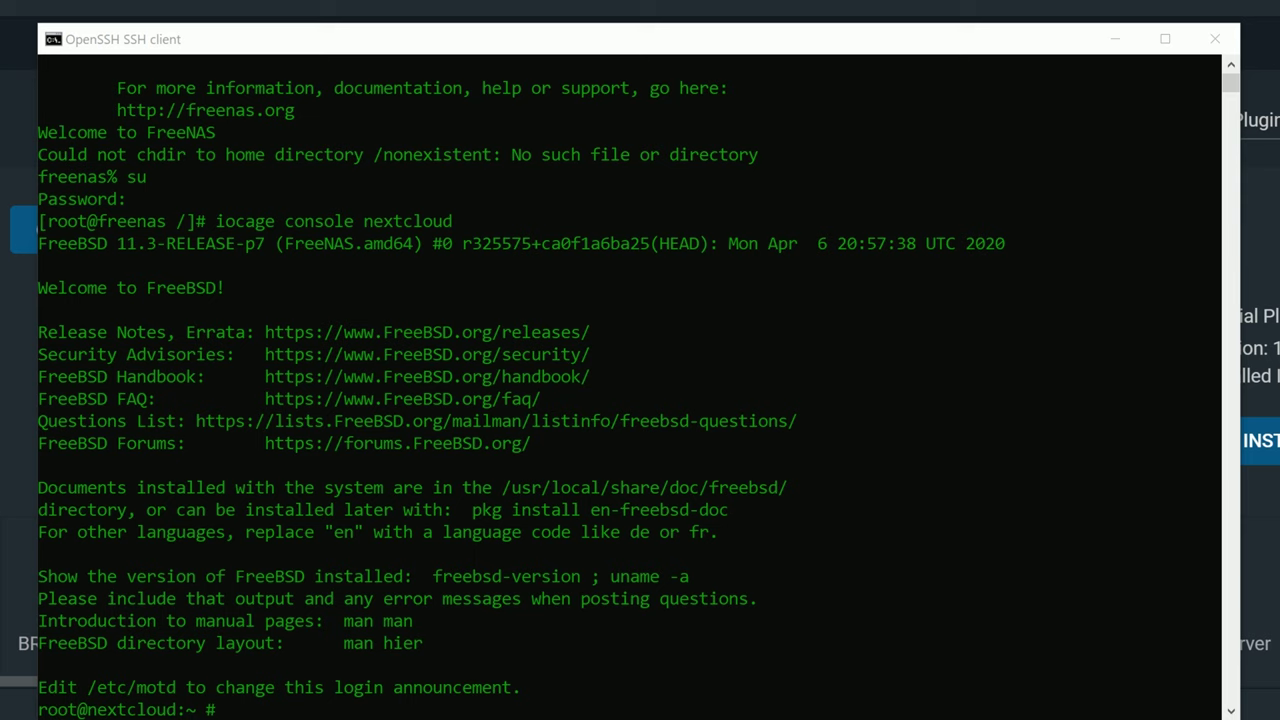
{"action": "left_click", "coordinate": [640, 695]}
Force-refresh the jail's package catalogue with pkg update -f.
{"action": "right_click", "coordinate": [638, 667]}
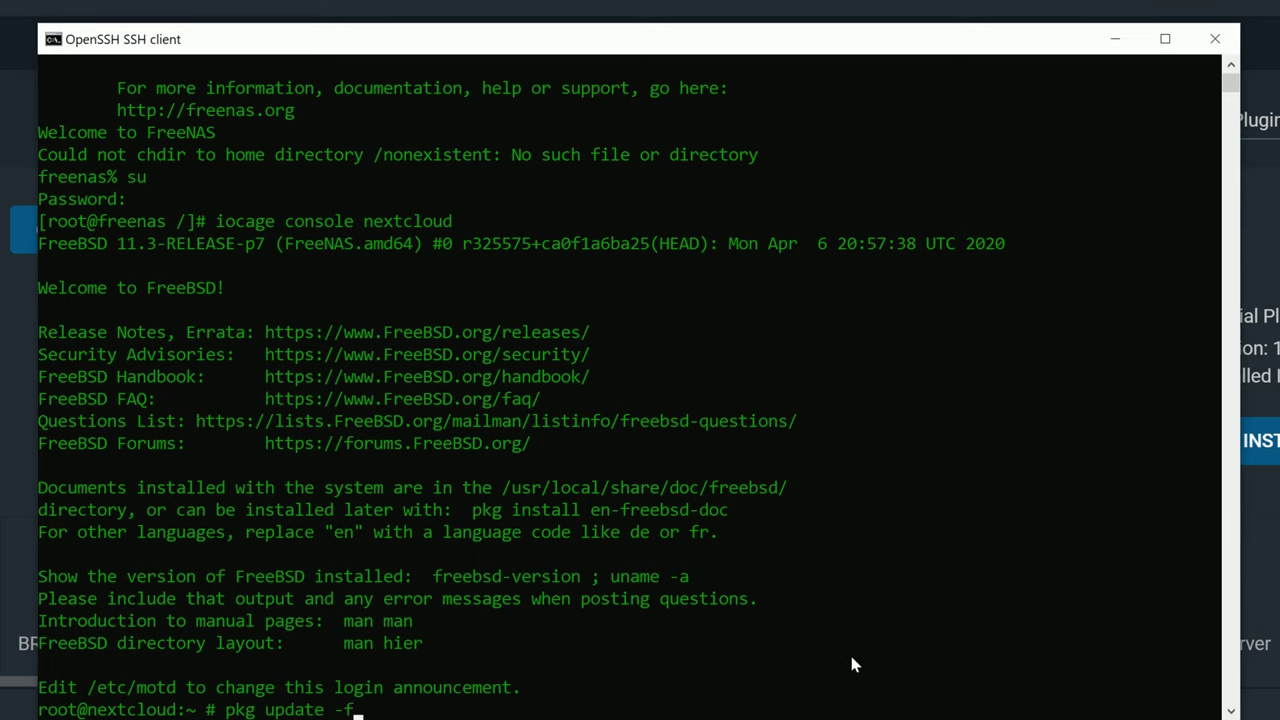
{"action": "key", "text": "Return"}
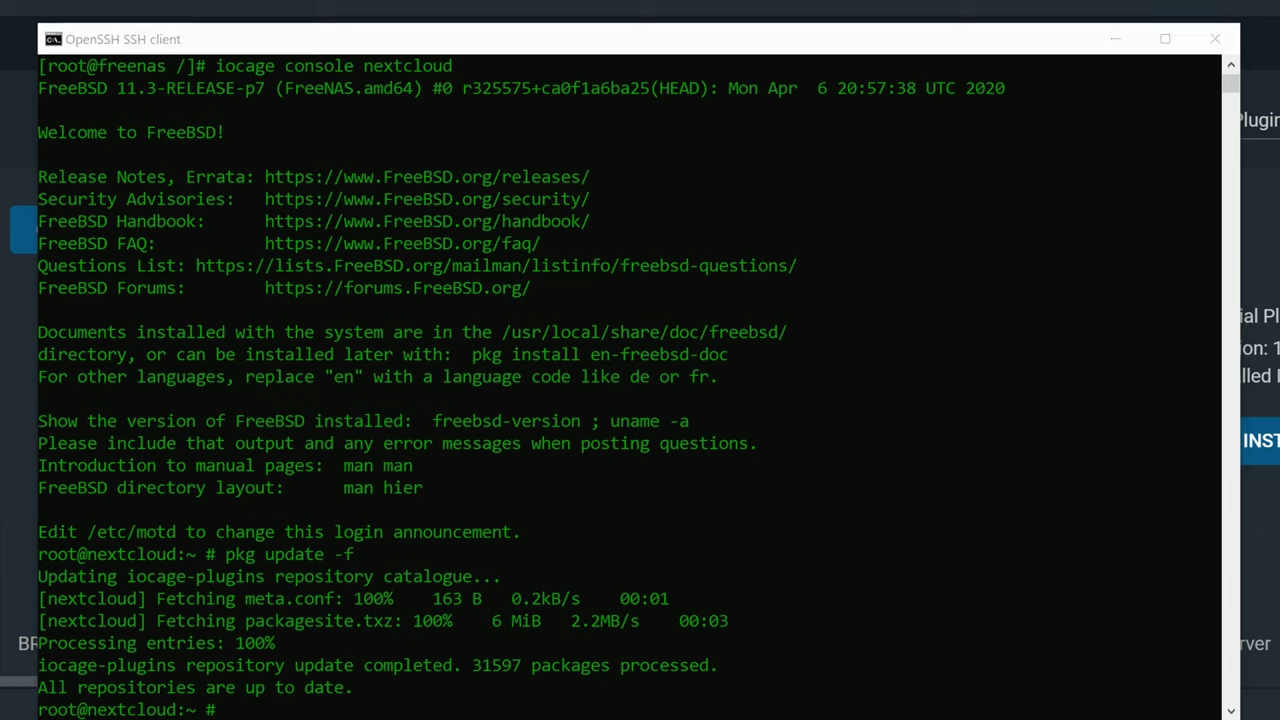
{"action": "left_click", "coordinate": [358, 703]}
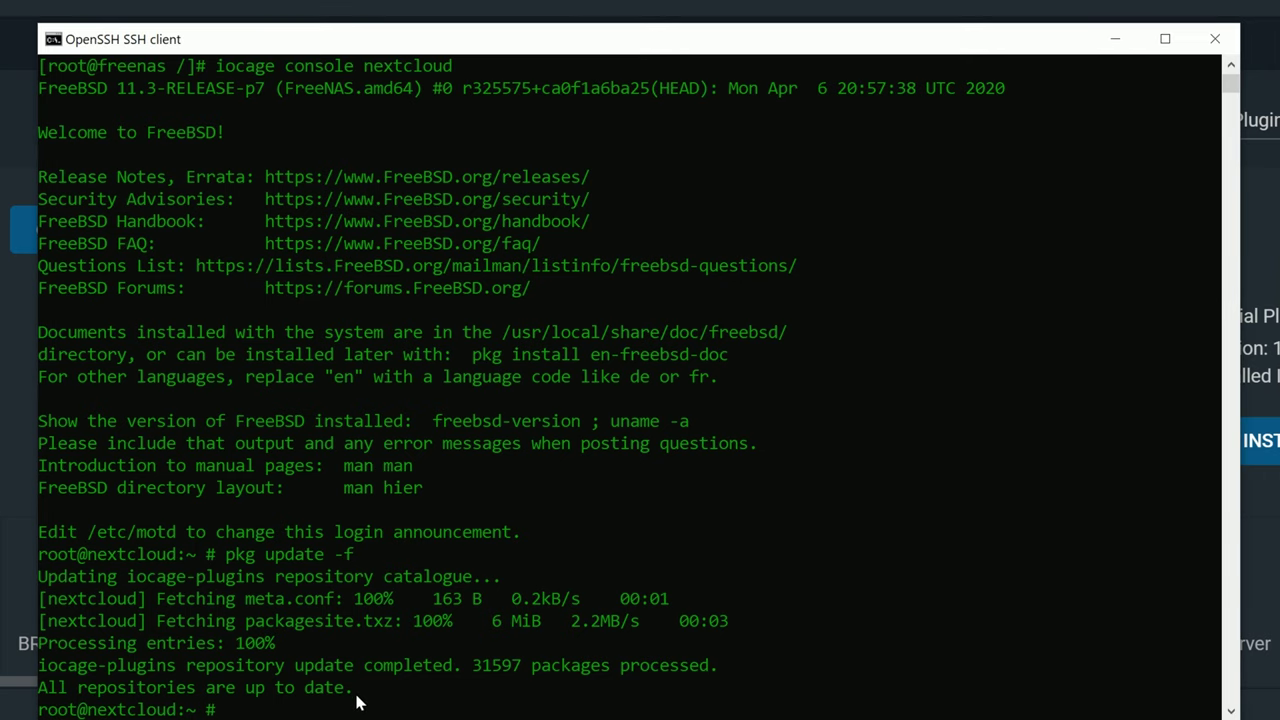
Download and extract the FreeBSD ports tree with portsnap fetch extract.
{"action": "right_click", "coordinate": [352, 706]}
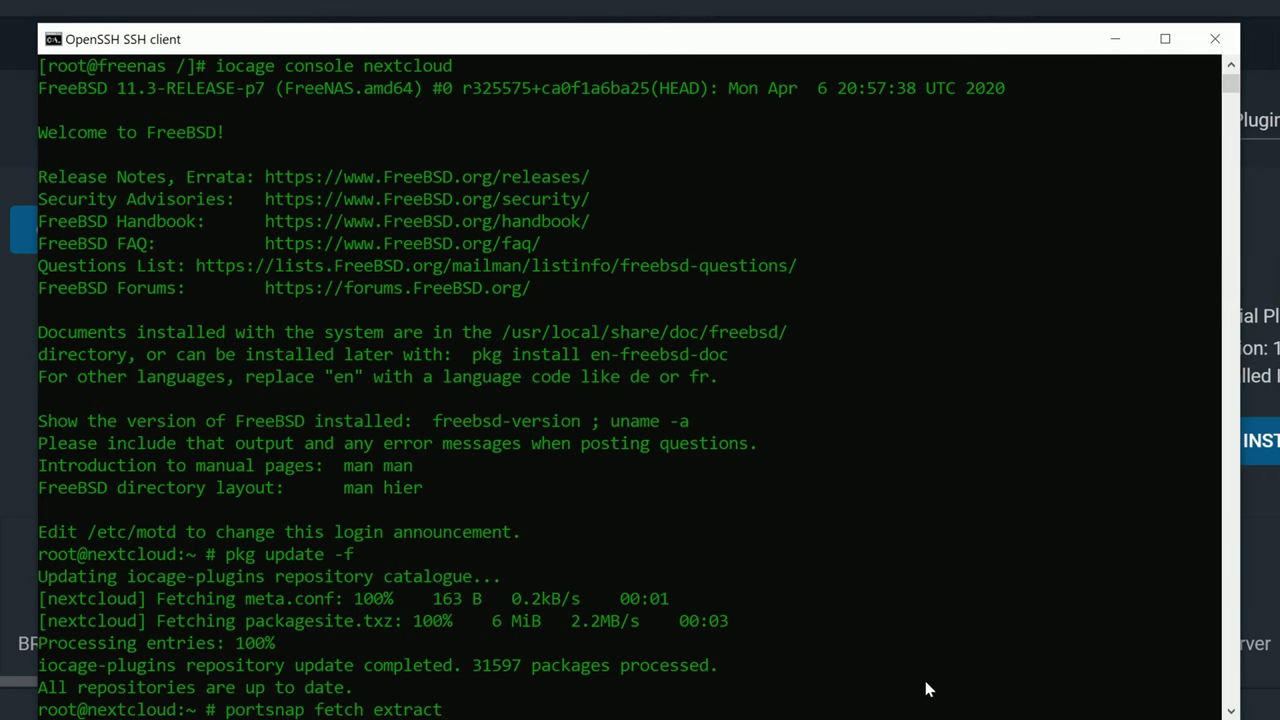
{"action": "key", "text": "Return"}
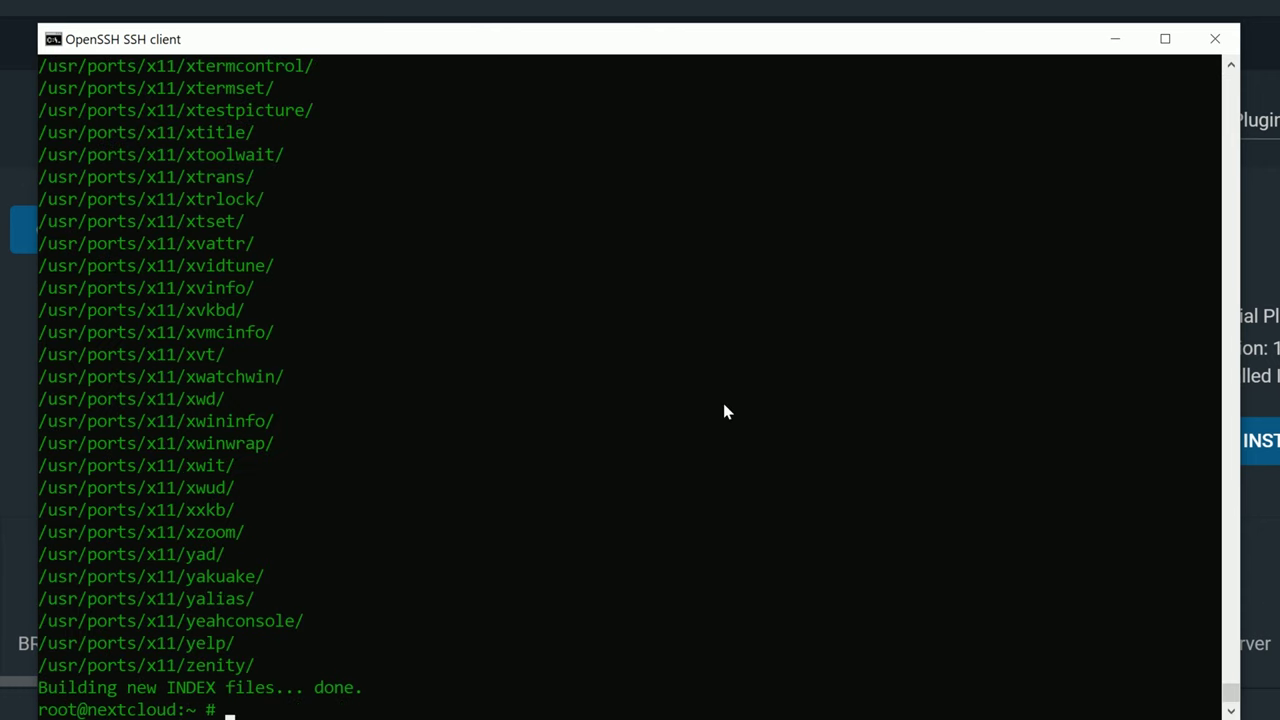
{"action": "right_click", "coordinate": [240, 712]}
Build and install nano from ports, then return to the home directory.
{"action": "key", "text": "Return"}
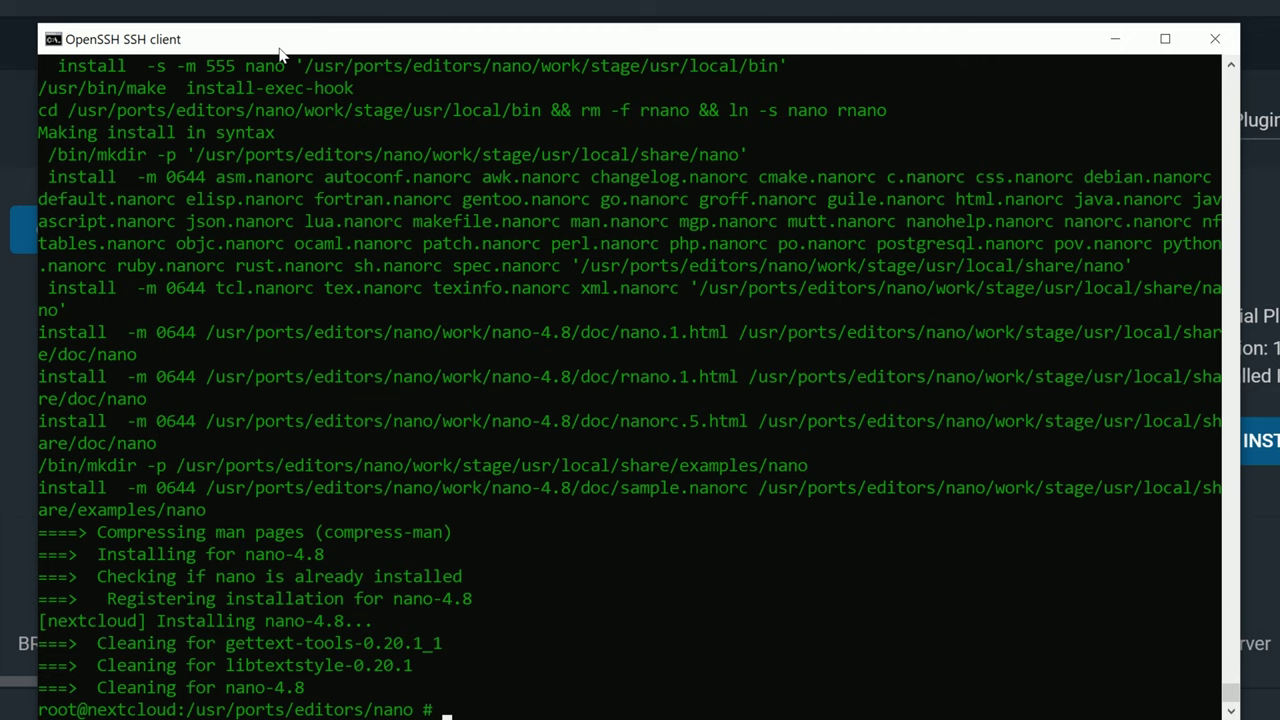
{"action": "left_click", "coordinate": [588, 547]}
{"action": "type", "text": "cd"}
{"action": "key", "text": "Return"}
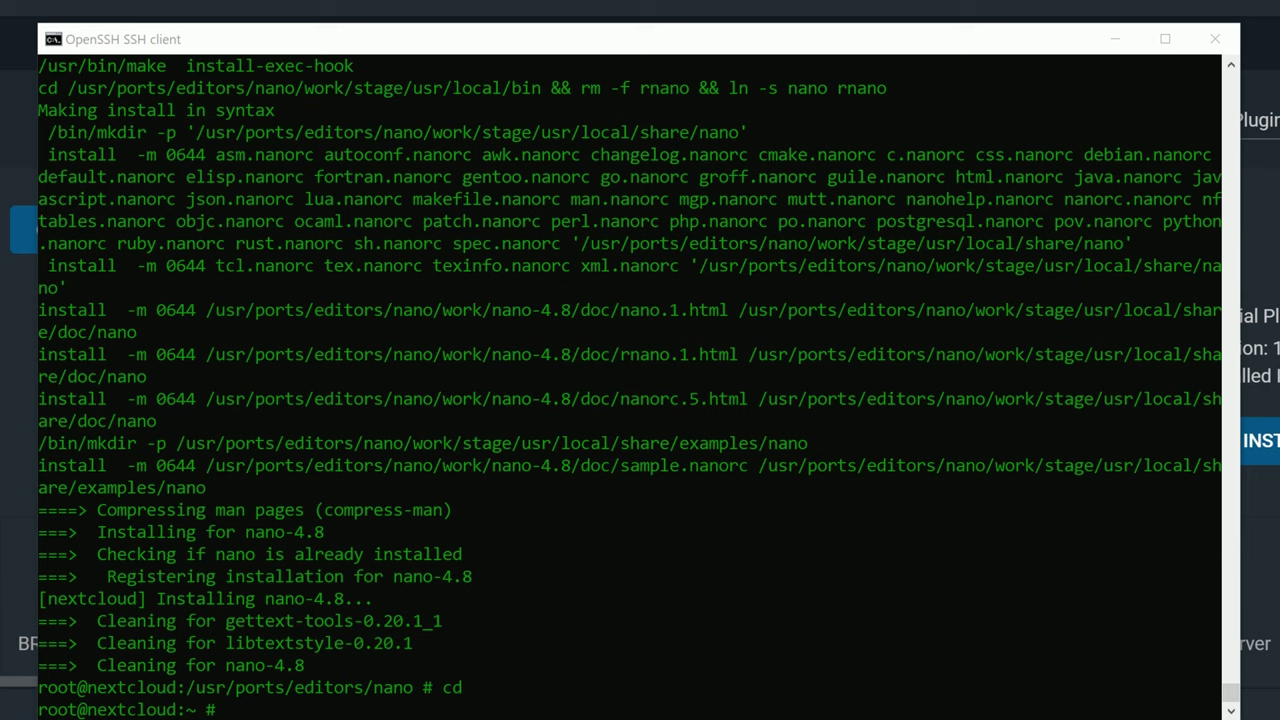
Create /usr/local/etc/ssl/nginx and change into it.
{"action": "left_click", "coordinate": [481, 593]}
{"action": "right_click", "coordinate": [544, 614]}
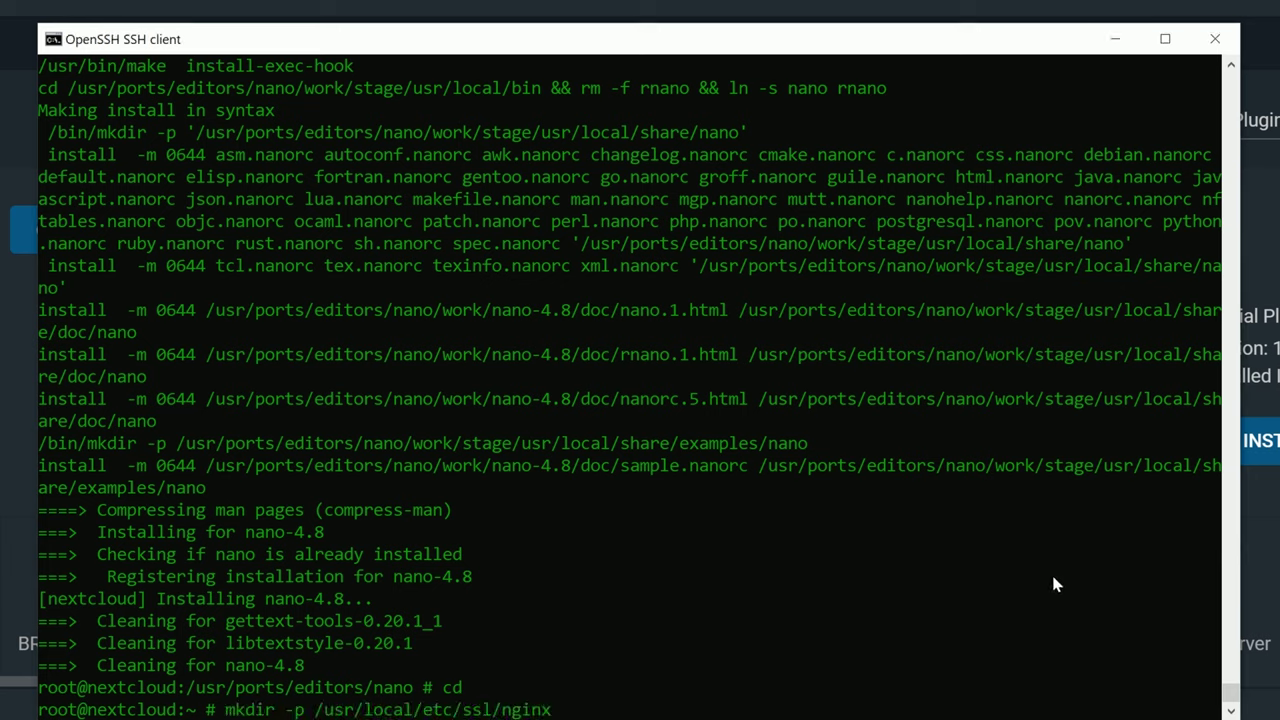
{"action": "key", "text": "Return"}
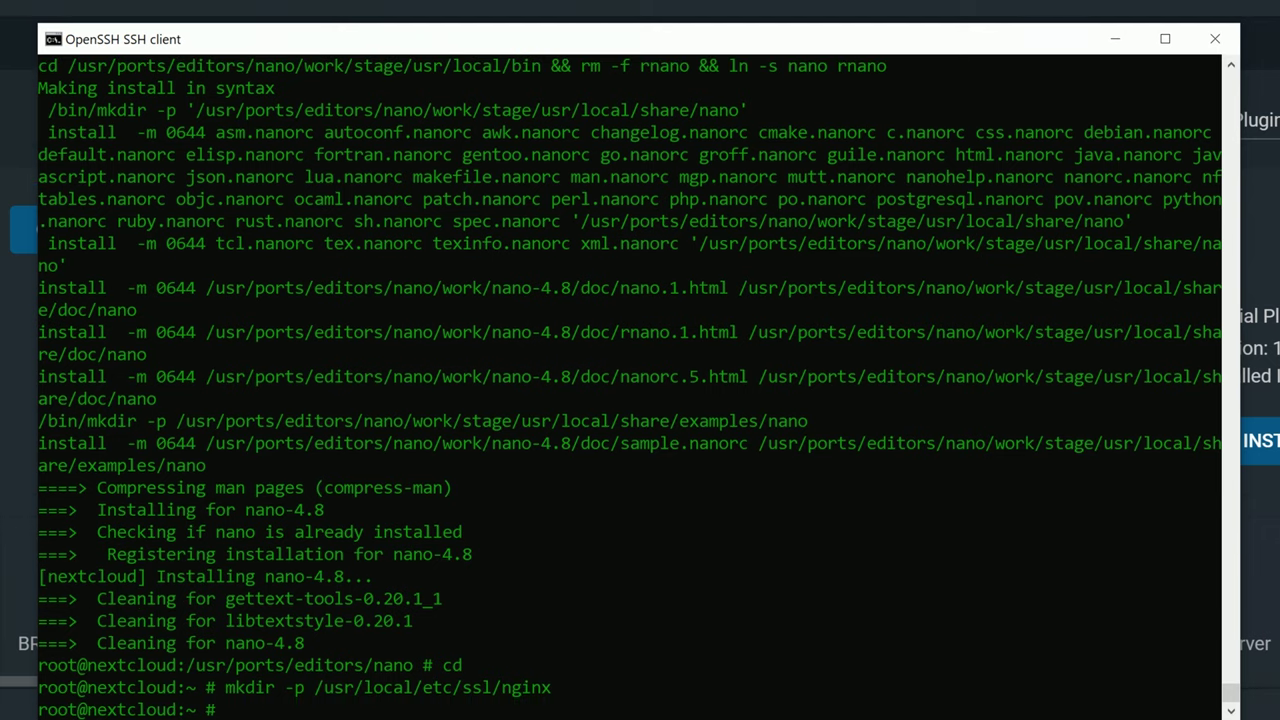
{"action": "key", "text": "alt+Tab"}
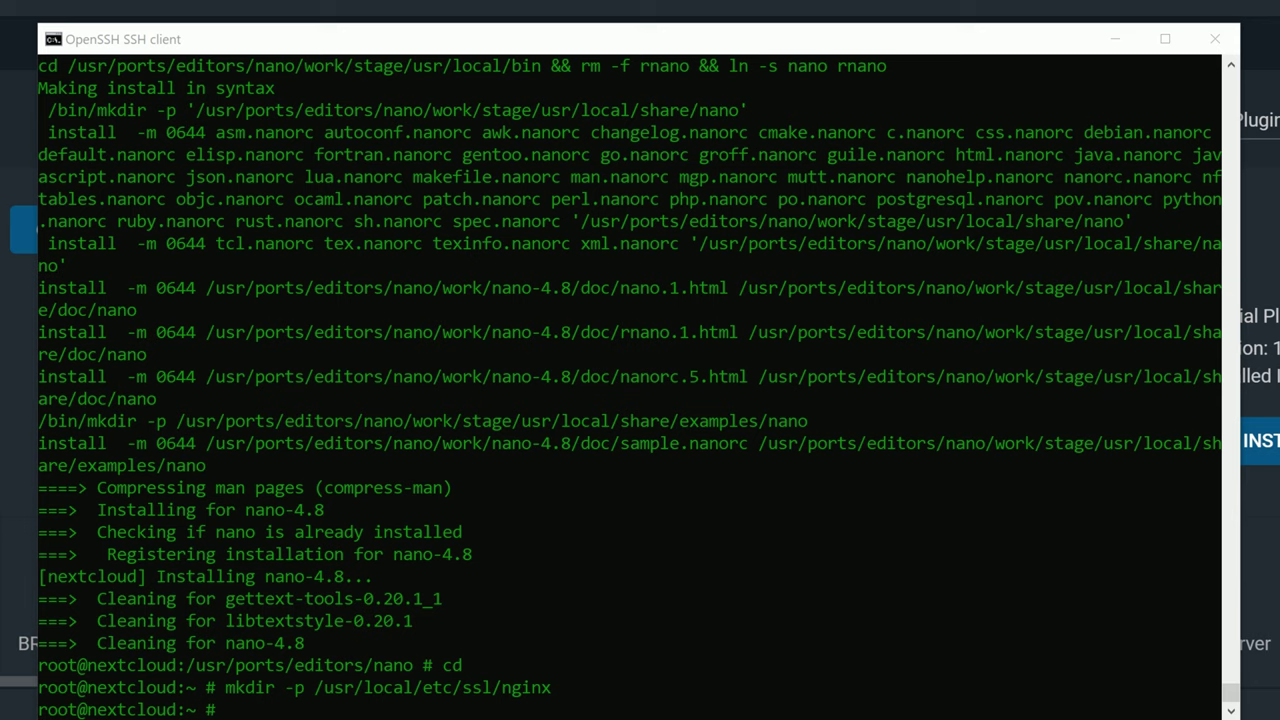
{"action": "left_click", "coordinate": [343, 710]}
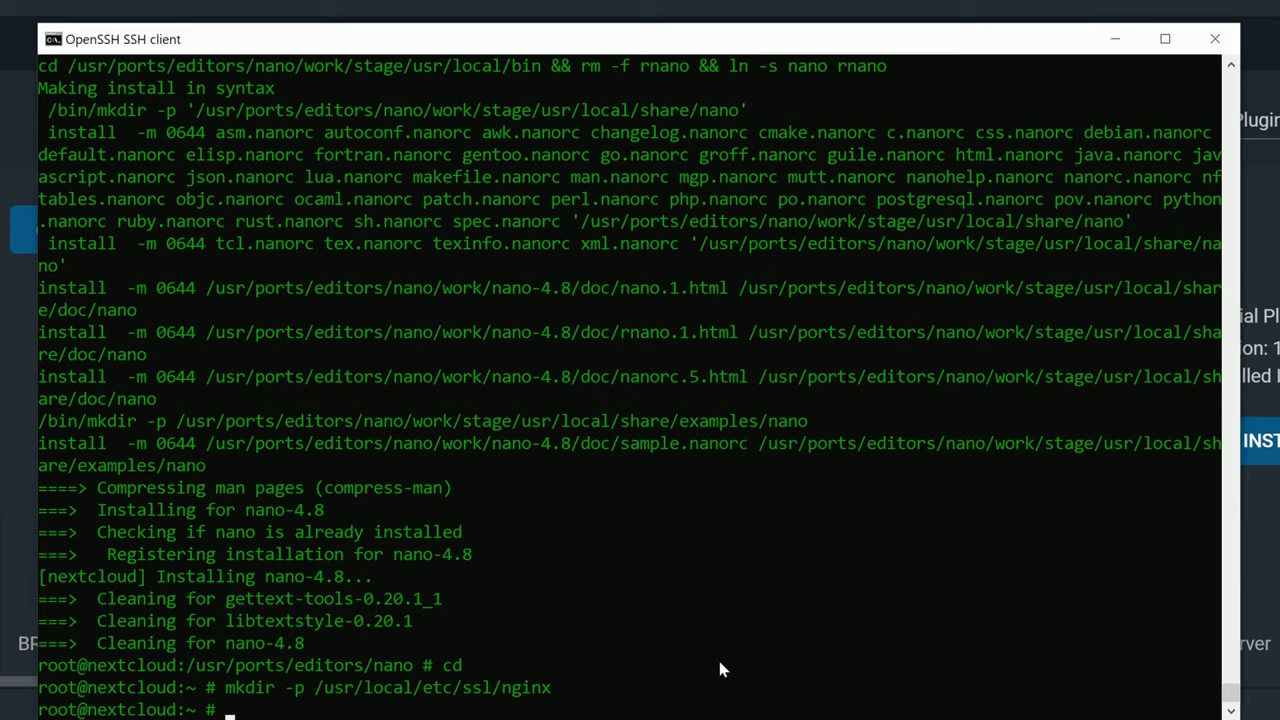
{"action": "type", "text": "cd /usr/local/etc/ssl/nginx"}
{"action": "key", "text": "Return"}
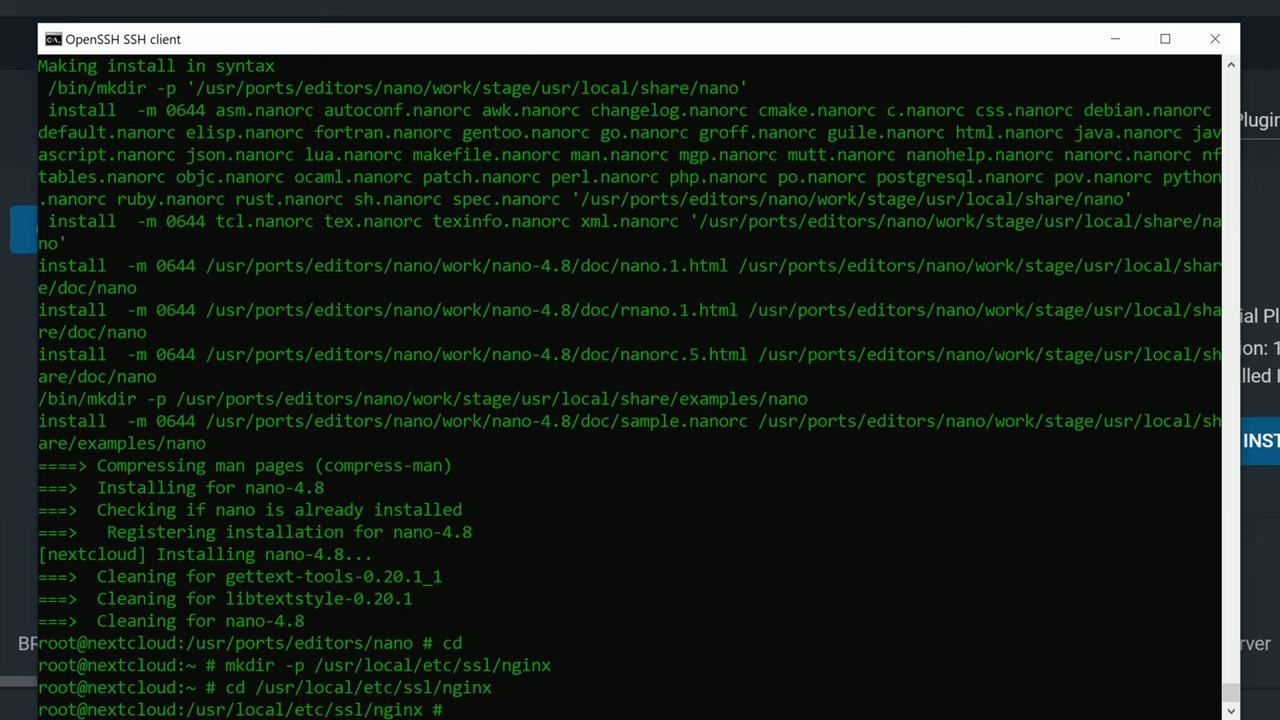
Paste the openssl req -x509 command for a 3650-day, rsa:4096 self-signed certificate.
{"action": "key", "text": "alt+Tab"}
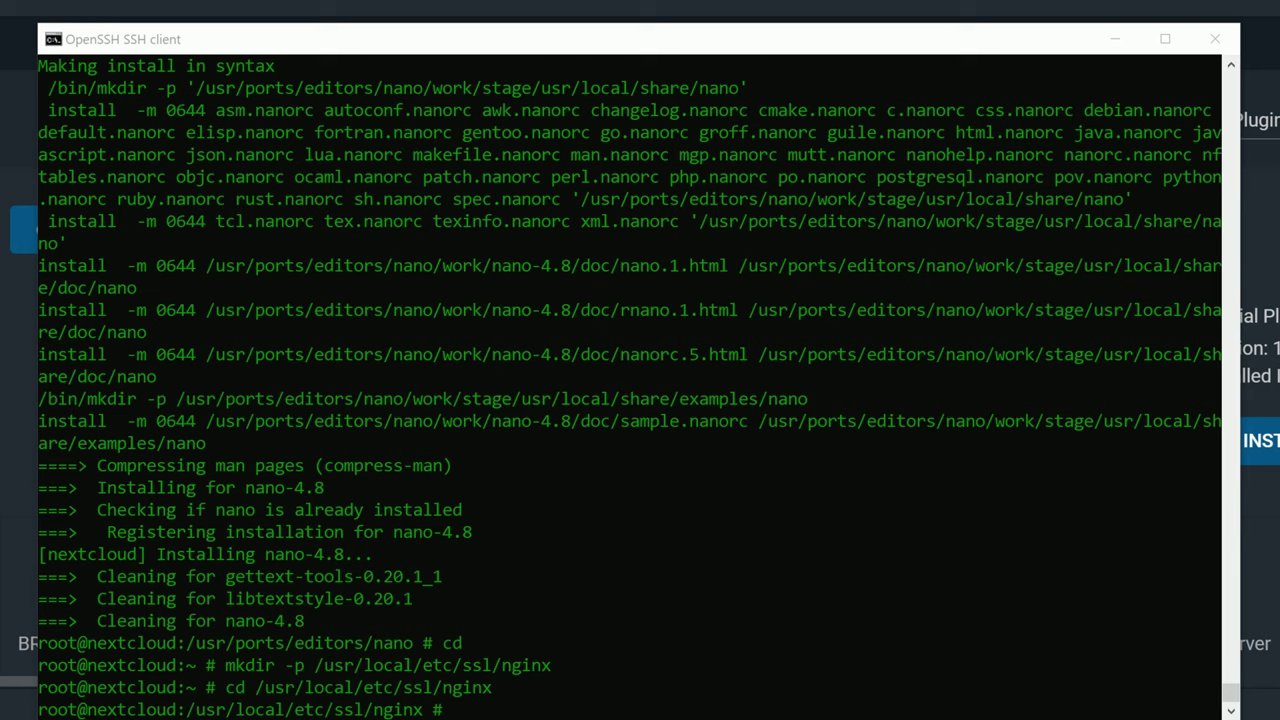
{"action": "left_click", "coordinate": [668, 706]}
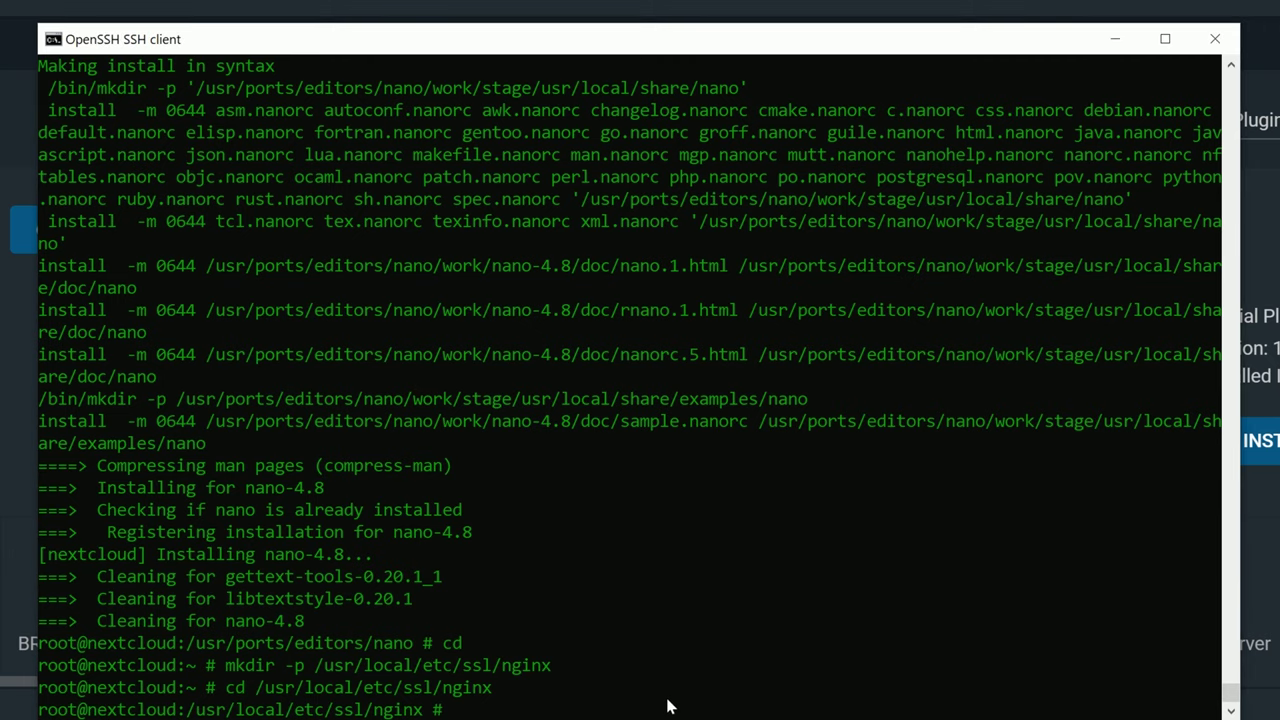
{"action": "right_click", "coordinate": [668, 706]}
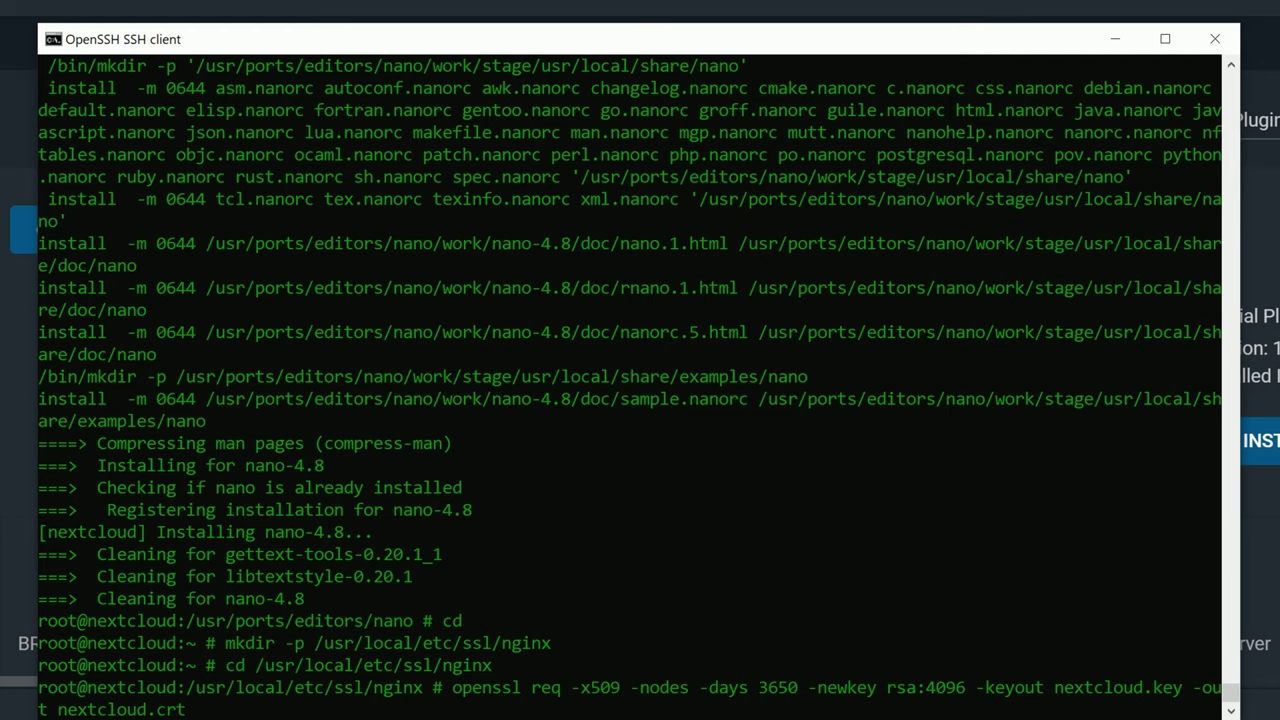
Run the openssl command and enter country US, state CA, locality San Jose.
{"action": "key", "text": "Return"}
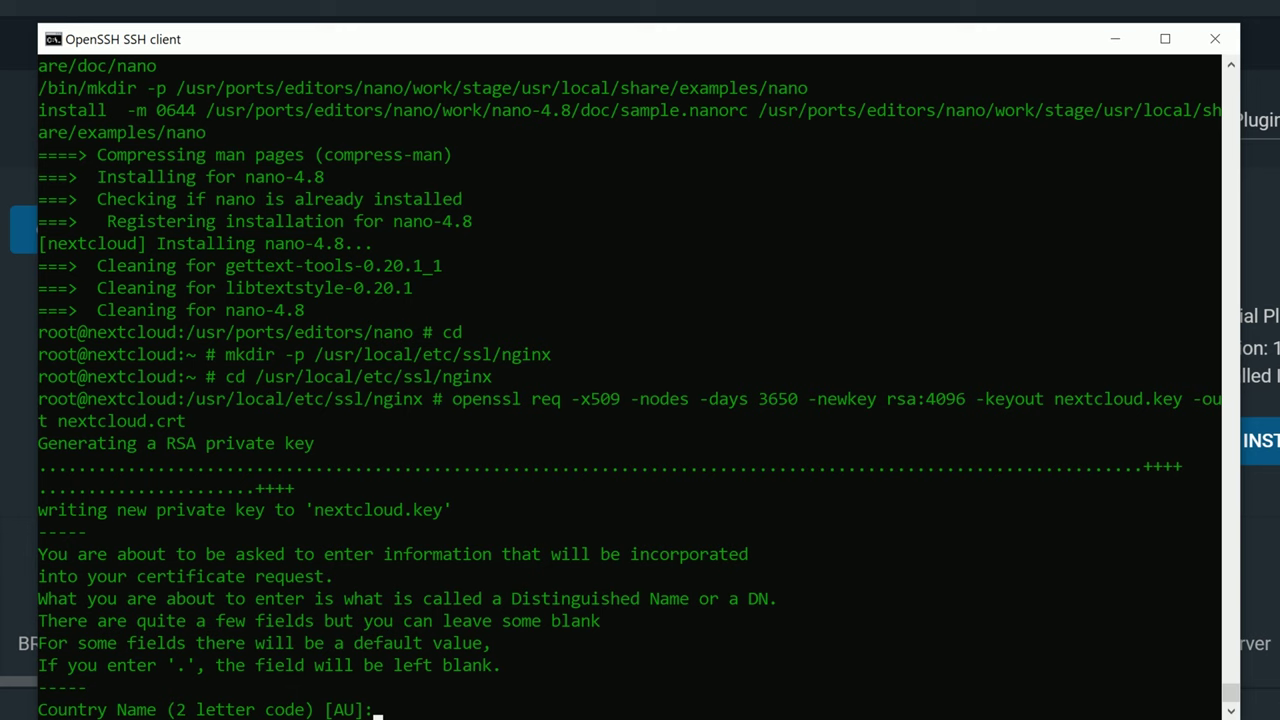
{"action": "type", "text": "US"}
{"action": "key", "text": "Return"}
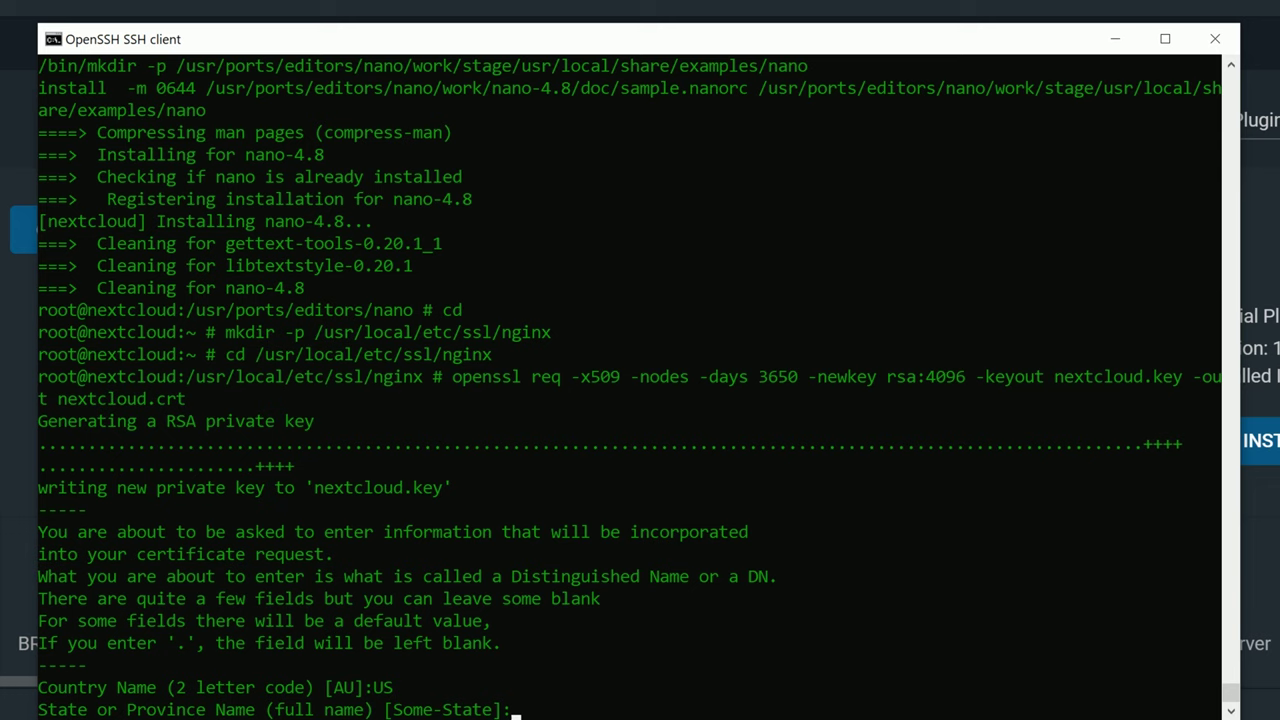
{"action": "type", "text": "CA"}
{"action": "key", "text": "Return"}
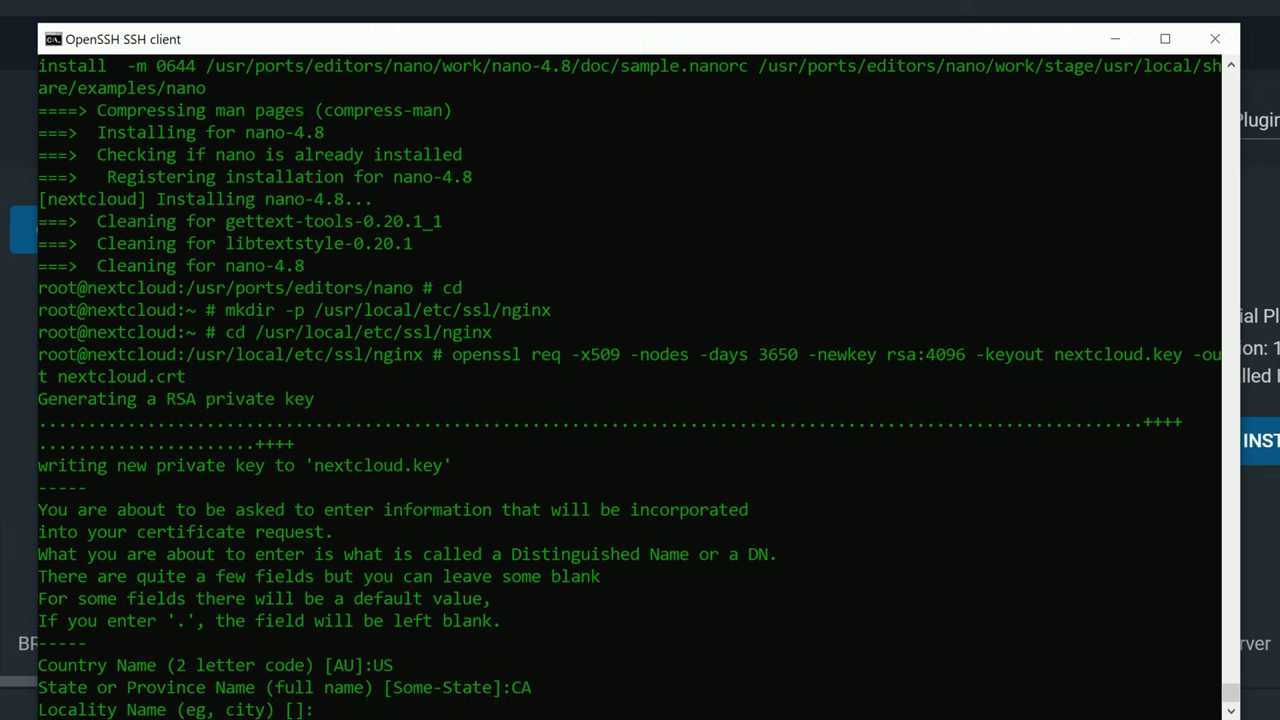
{"action": "type", "text": "San Jose"}
{"action": "key", "text": "Return"}
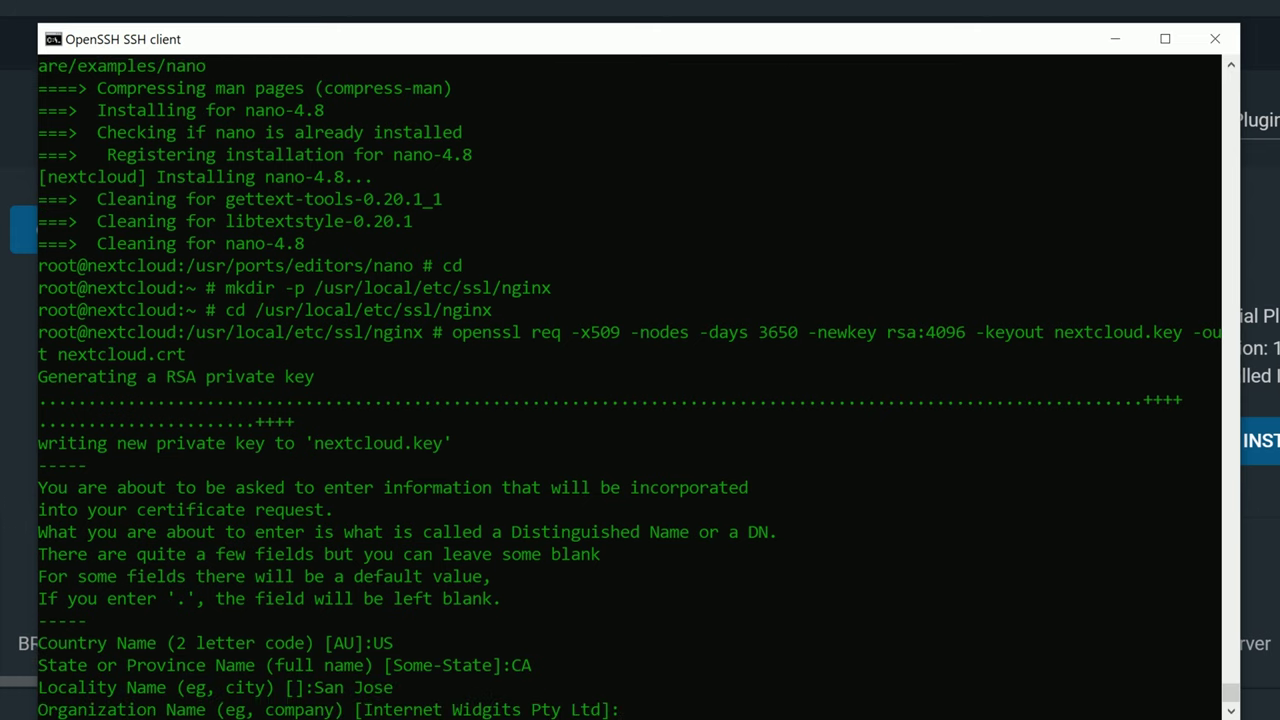
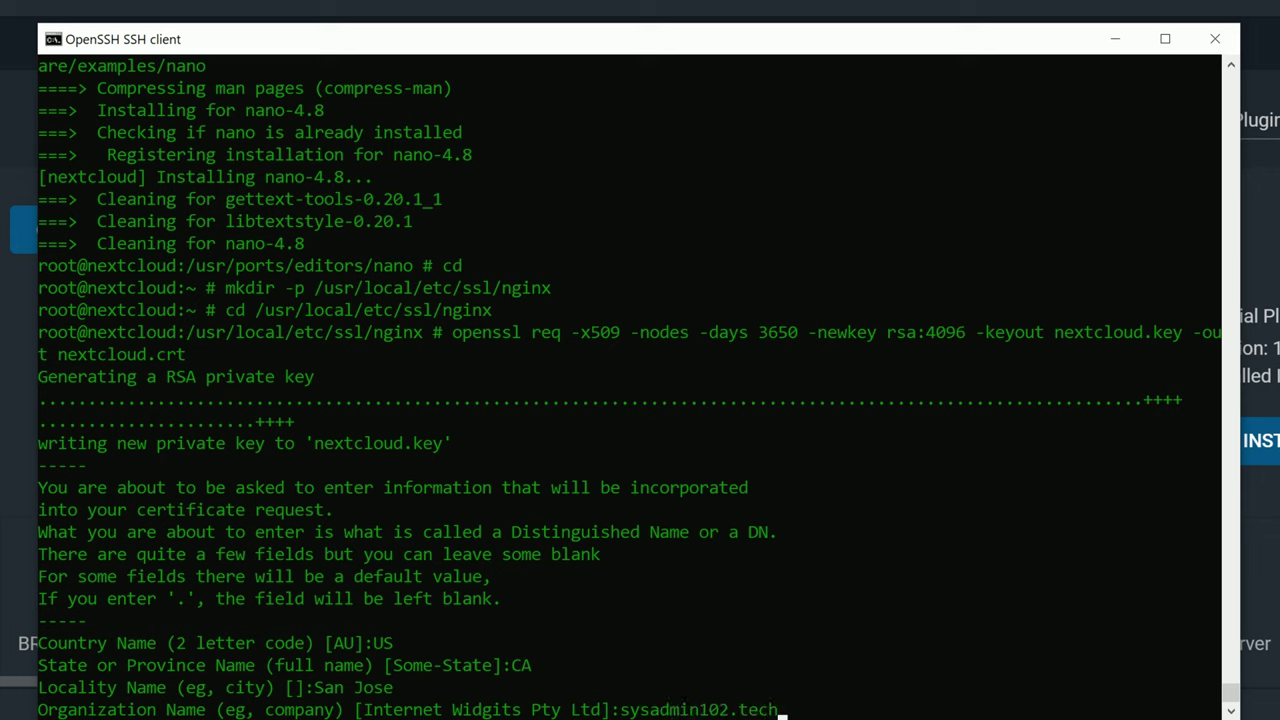
Enter organization sysadmin102.tech, unit and common name nextcloud, and the contact e-mail.
{"action": "key", "text": "Return"}
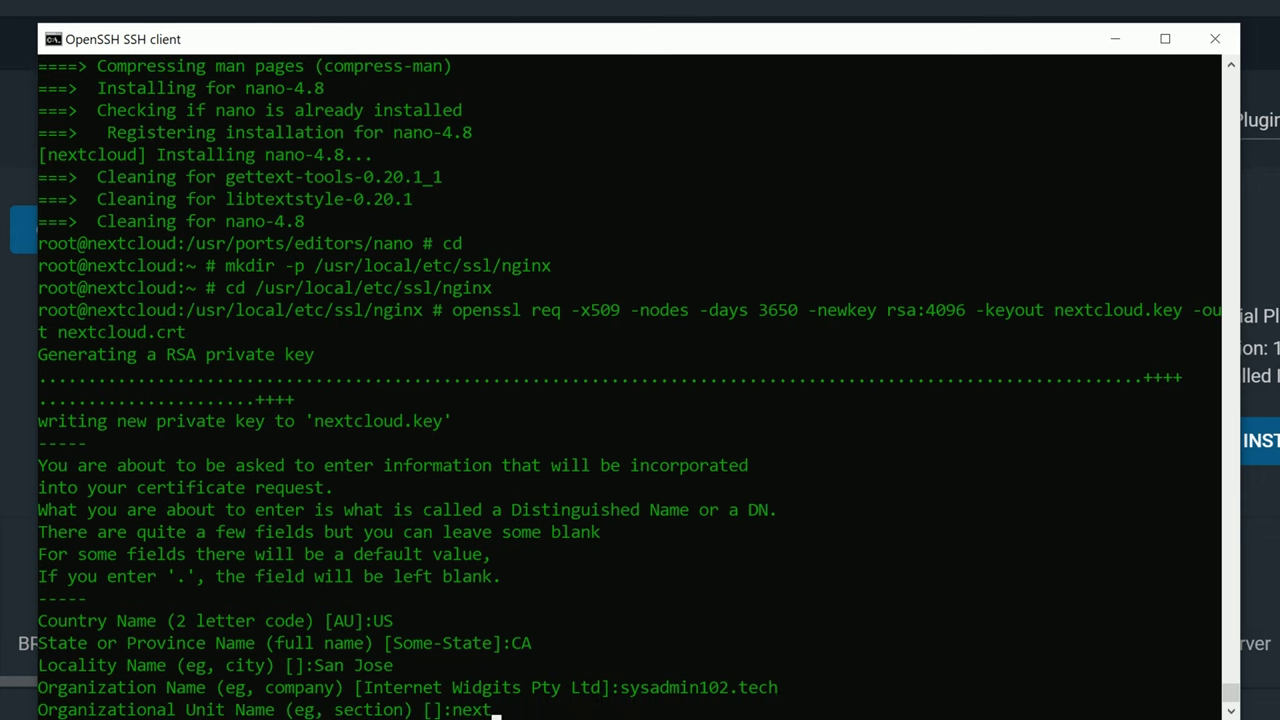
{"action": "key", "text": "Return"}
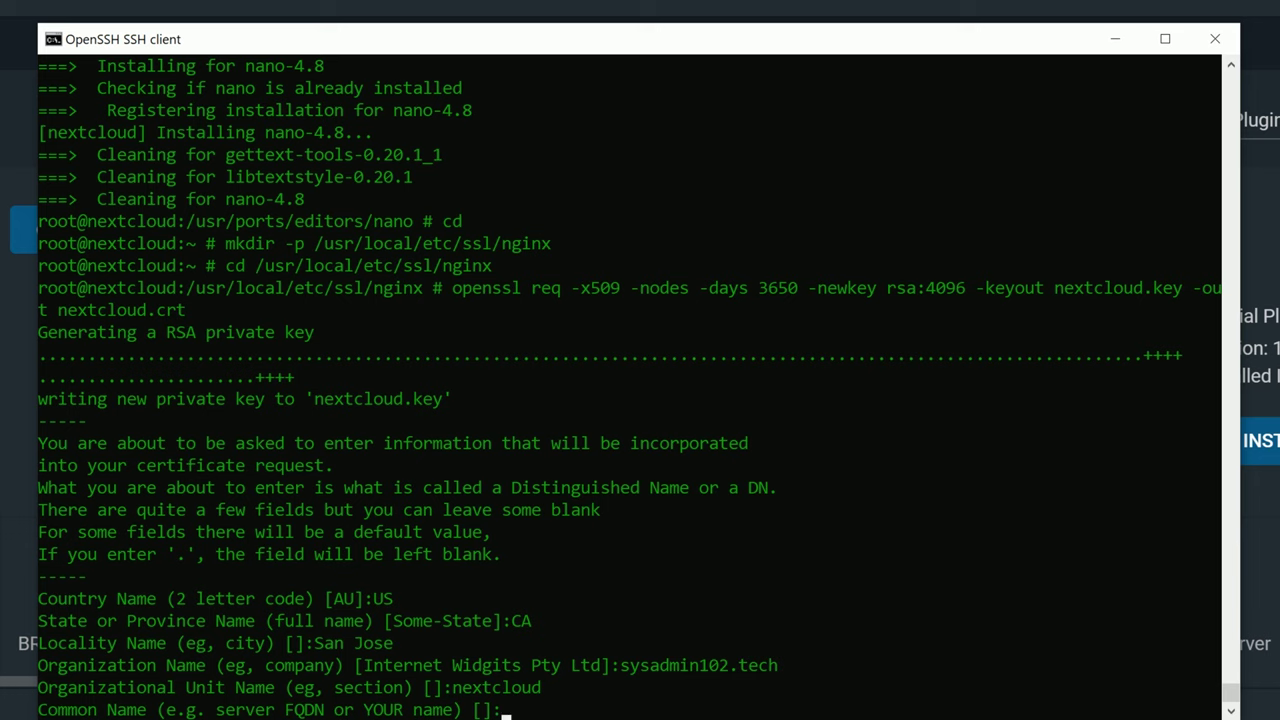
{"action": "key", "text": "Return"}
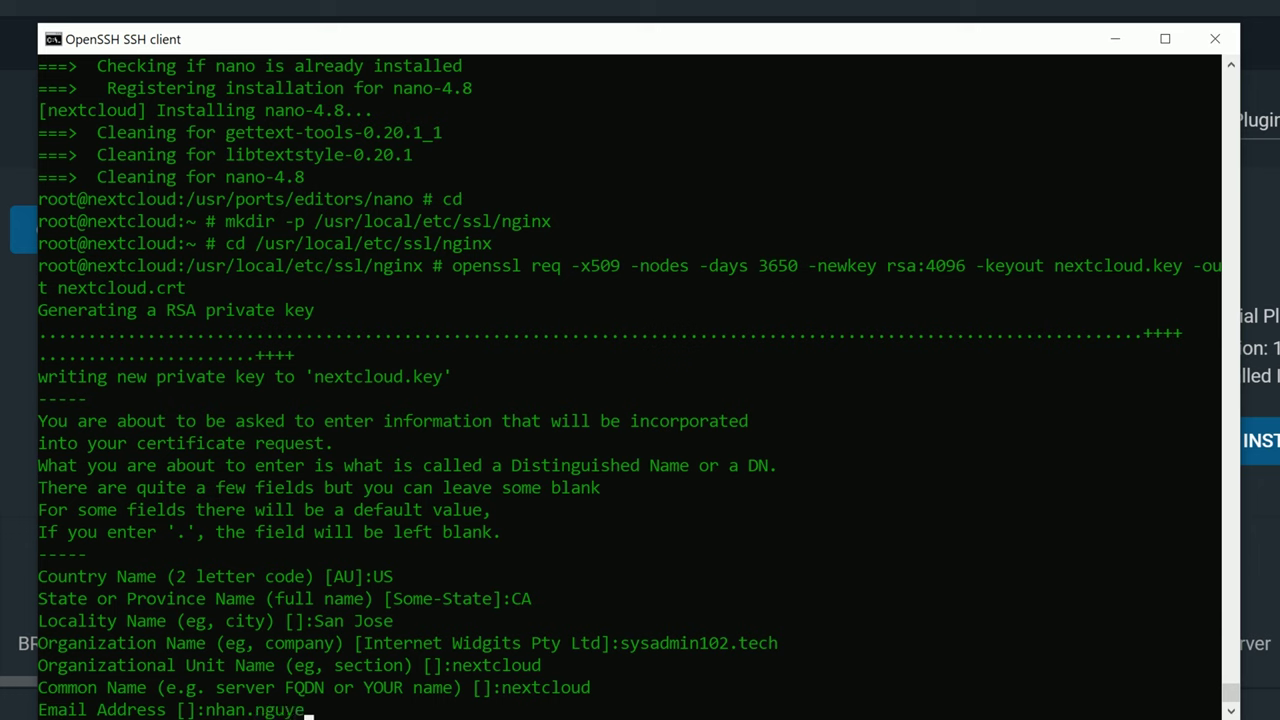
{"action": "key", "text": "BackSpace"}
{"action": "key", "text": "BackSpace"}
{"action": "key", "text": "BackSpace"}
{"action": "key", "text": "BackSpace"}
{"action": "key", "text": "BackSpace"}
{"action": "key", "text": "BackSpace"}
{"action": "key", "text": "BackSpace"}
{"action": "key", "text": "BackSpace"}
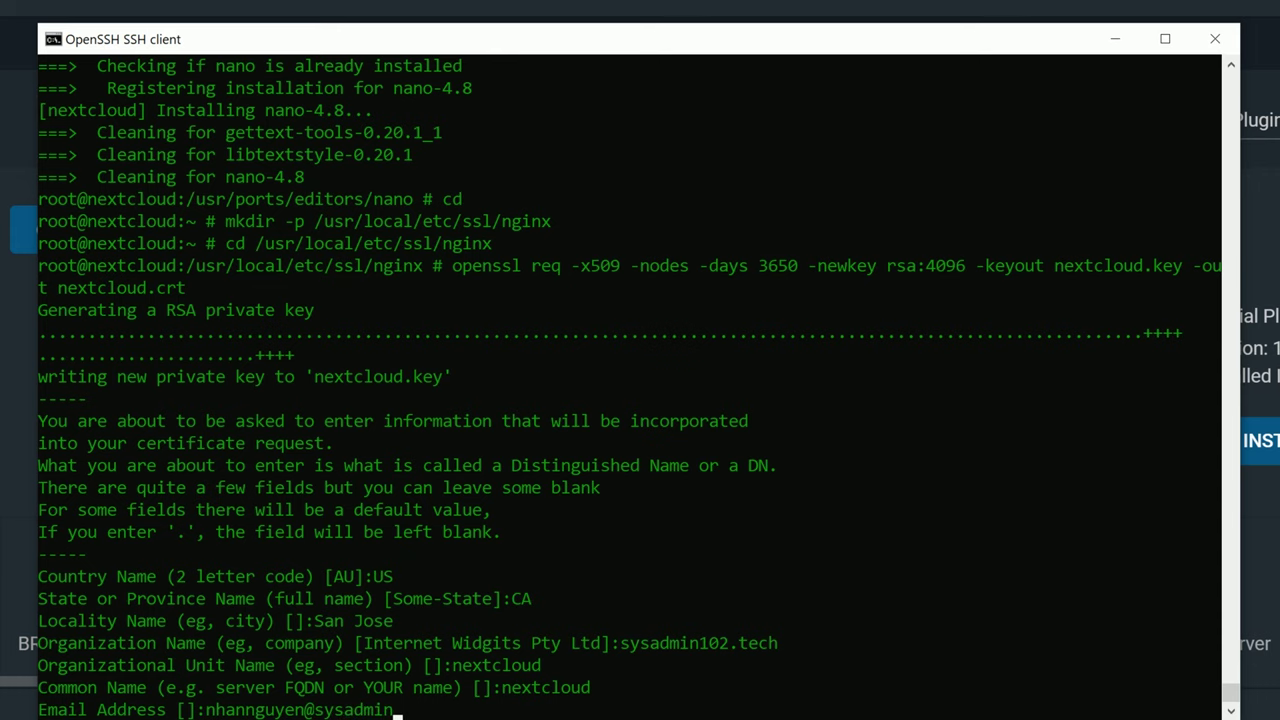
{"action": "key", "text": "Return"}
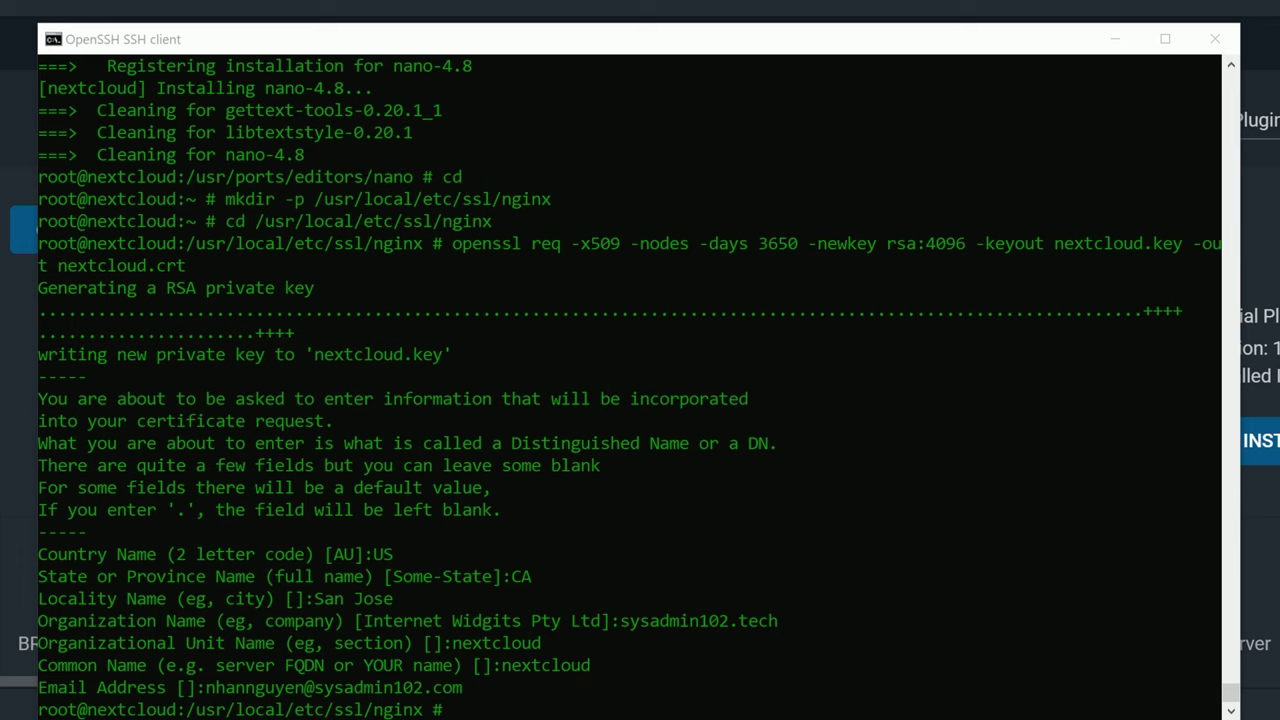
{"action": "left_click", "coordinate": [645, 690]}
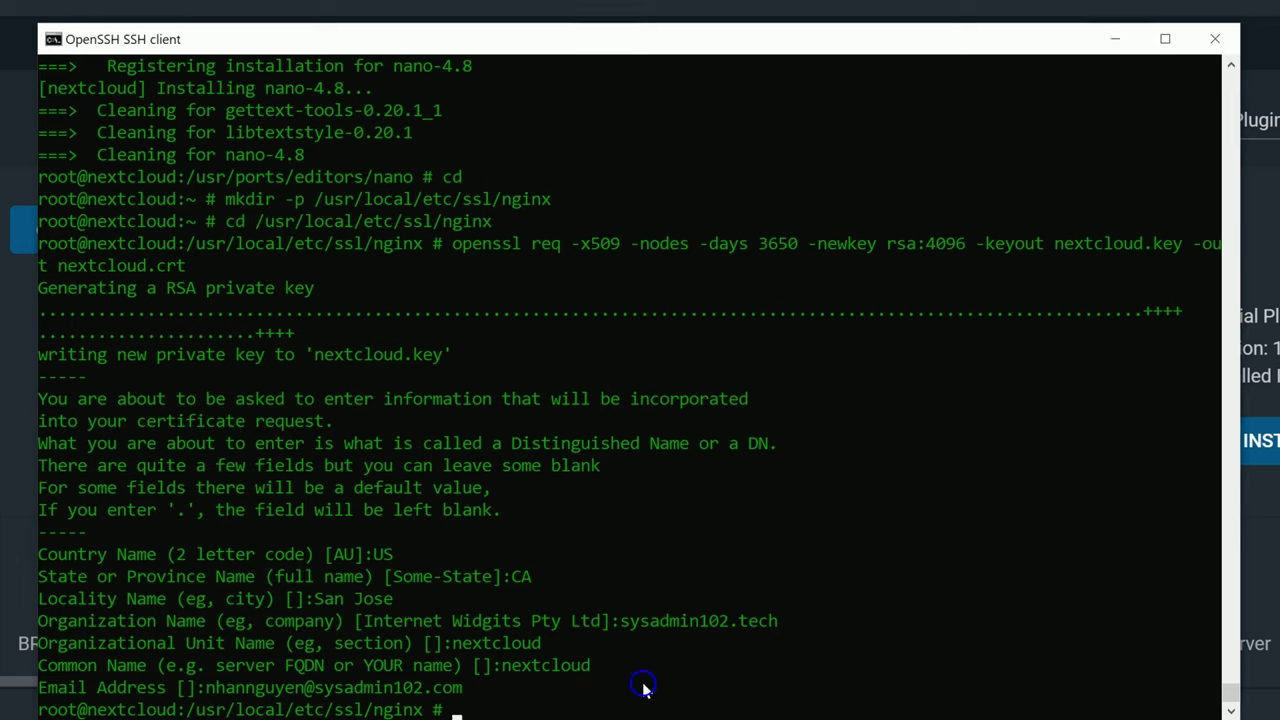
Set nextcloud.key to chmod 400 and list /usr/local/etc/ssl/nginx to confirm both files.
{"action": "right_click", "coordinate": [645, 686]}
{"action": "key", "text": "Return"}
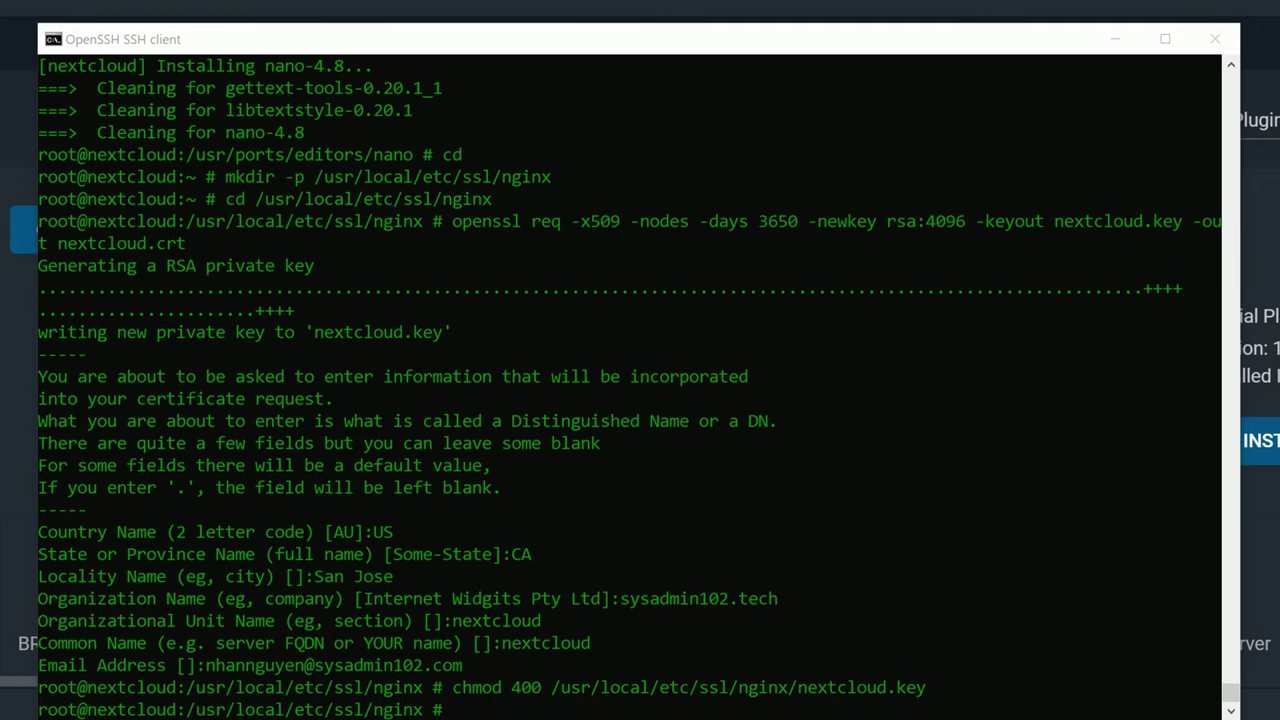
{"action": "left_click", "coordinate": [636, 714]}
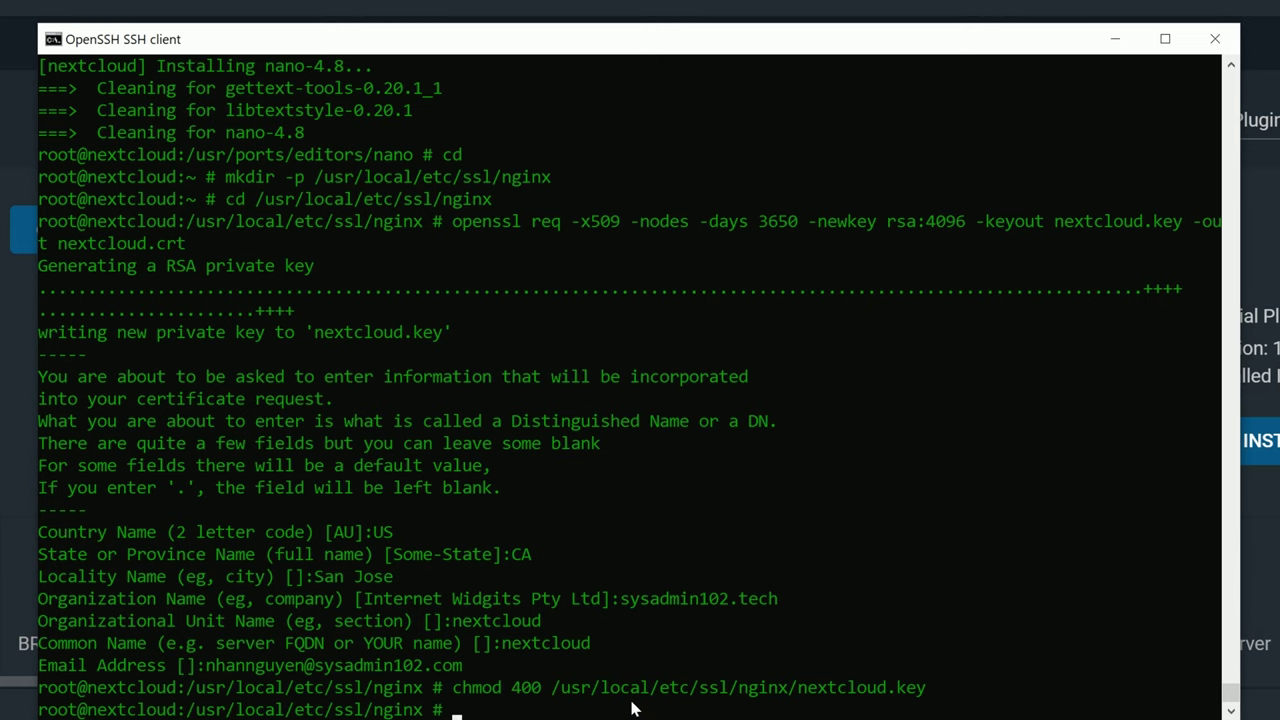
{"action": "right_click", "coordinate": [632, 708]}
{"action": "key", "text": "Return"}
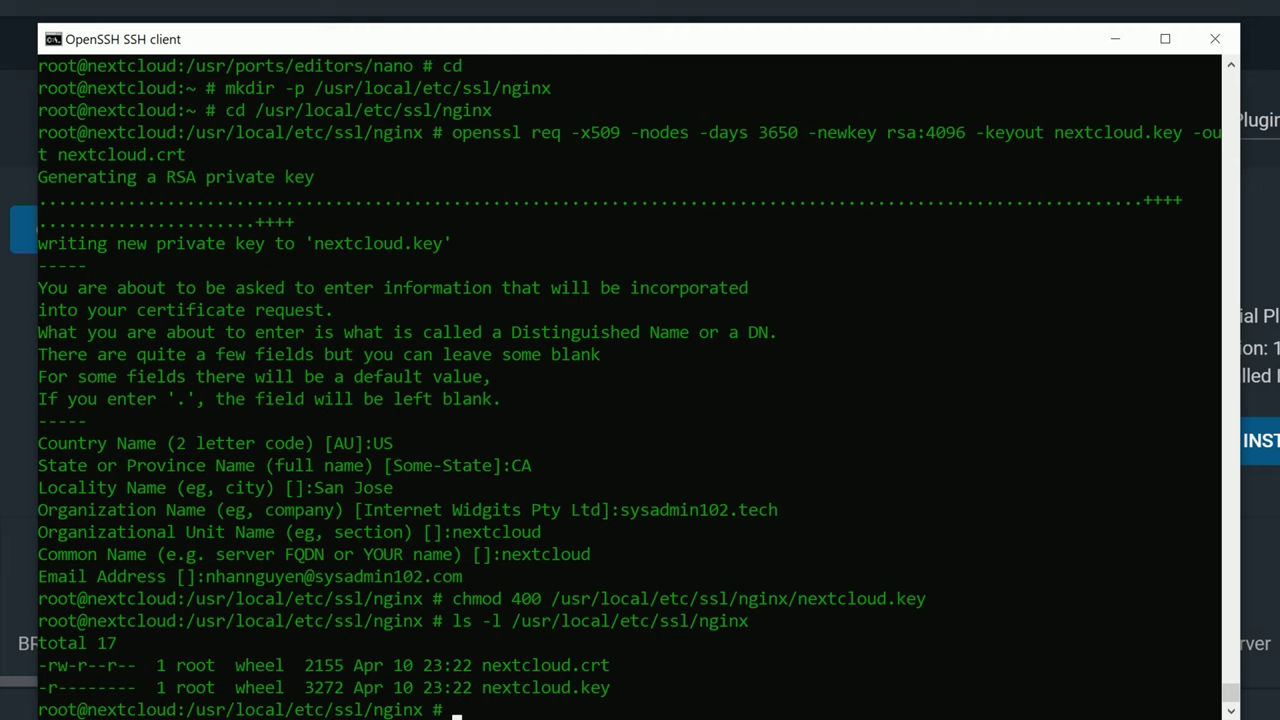
{"action": "key", "text": "alt+Tab"}
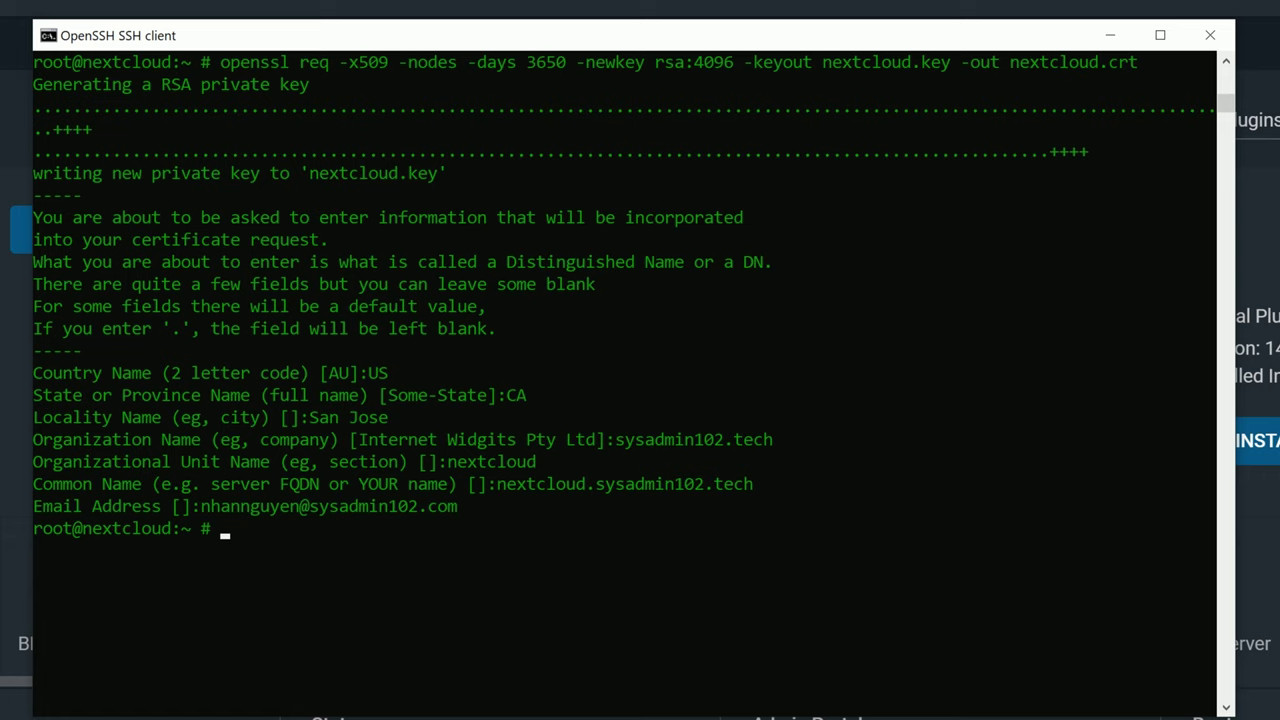
Open /usr/local/etc/nginx/nginx.conf in nano and move below the Basic settings section.
{"action": "key", "text": "alt+Tab"}
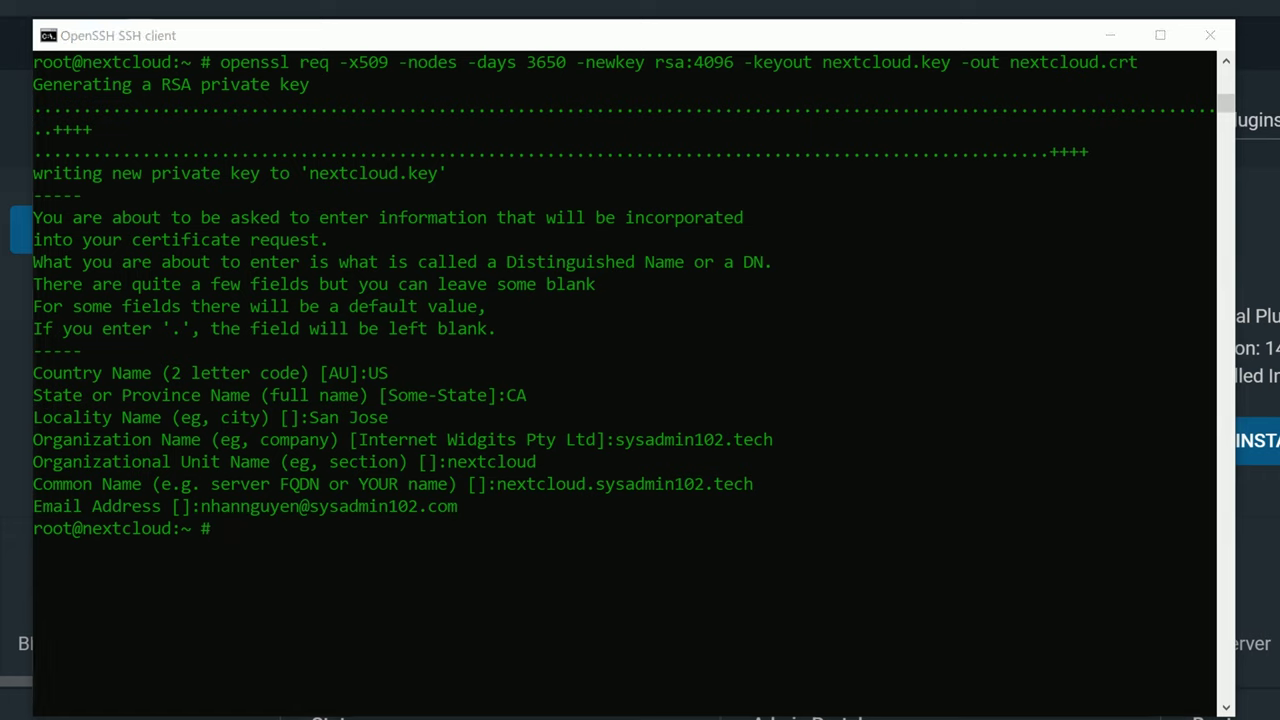
{"action": "left_click", "coordinate": [322, 544]}
{"action": "type", "text": "nano /usr/local/etc/nginx/nginx.conf"}
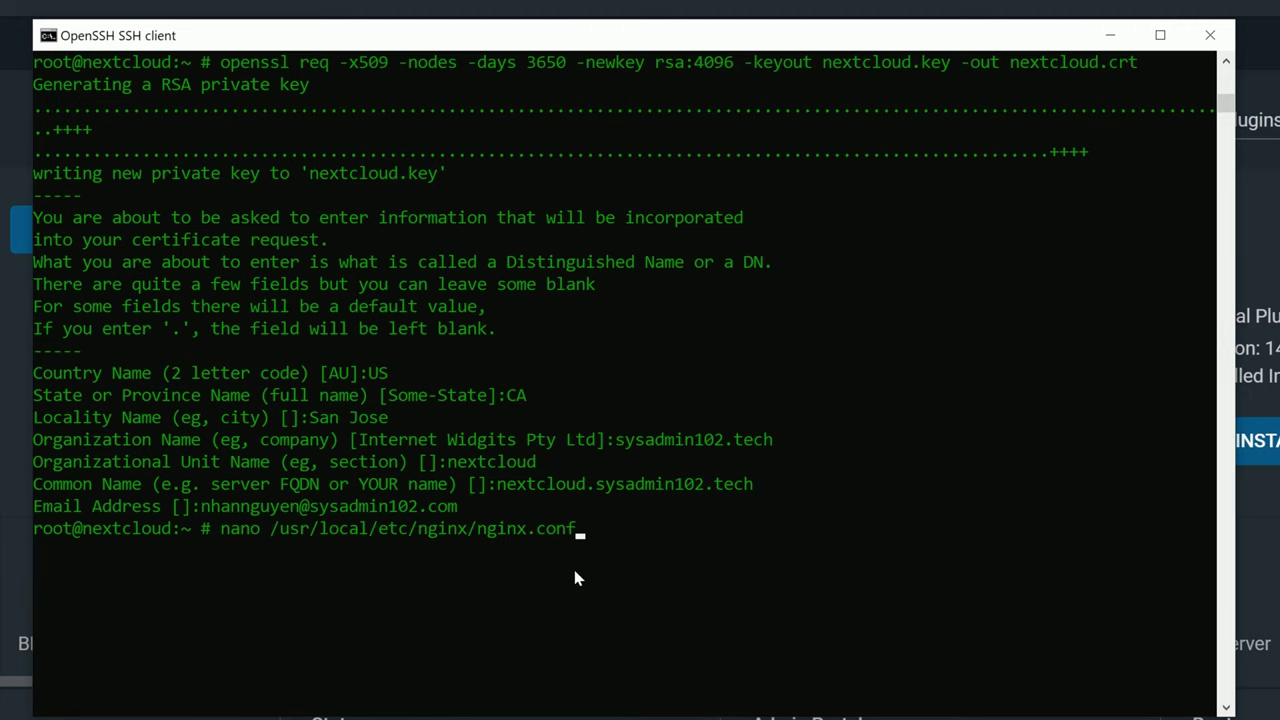
{"action": "key", "text": "Return"}
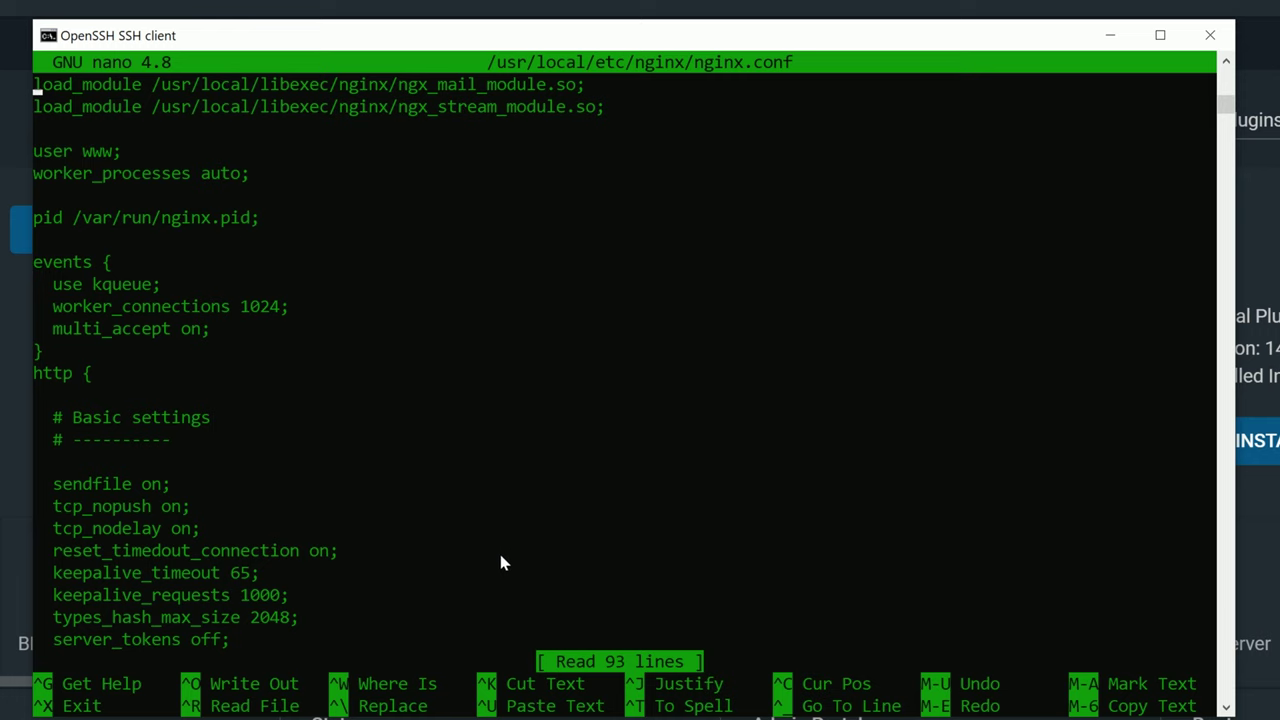
{"action": "key", "text": "Down"}
{"action": "key", "text": "Down"}
{"action": "key", "text": "Down"}
{"action": "key", "text": "Down"}
{"action": "key", "text": "Down"}
{"action": "key", "text": "Down"}
{"action": "key", "text": "Down"}
{"action": "key", "text": "Down"}
{"action": "key", "text": "Down"}
{"action": "key", "text": "Down"}
{"action": "key", "text": "Down"}
{"action": "key", "text": "Down"}
{"action": "key", "text": "Down"}
{"action": "key", "text": "Down"}
{"action": "key", "text": "Down"}
{"action": "key", "text": "Down"}
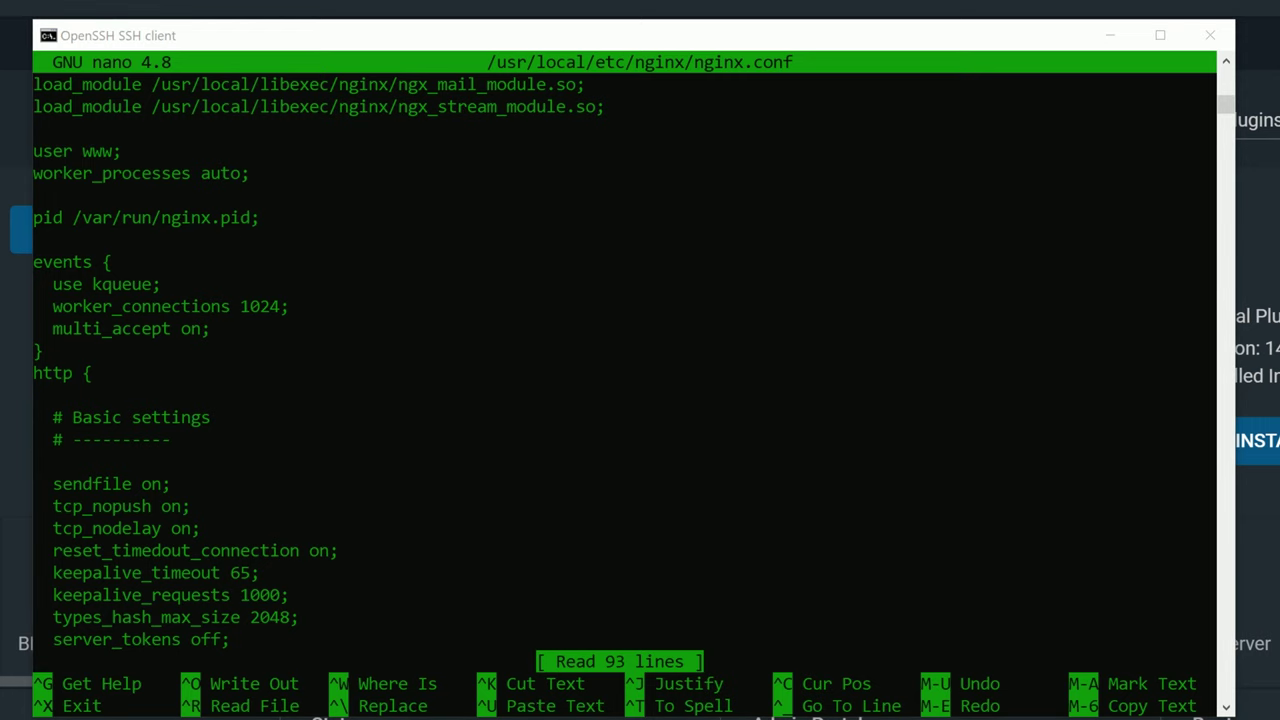
{"action": "left_click", "coordinate": [104, 466]}
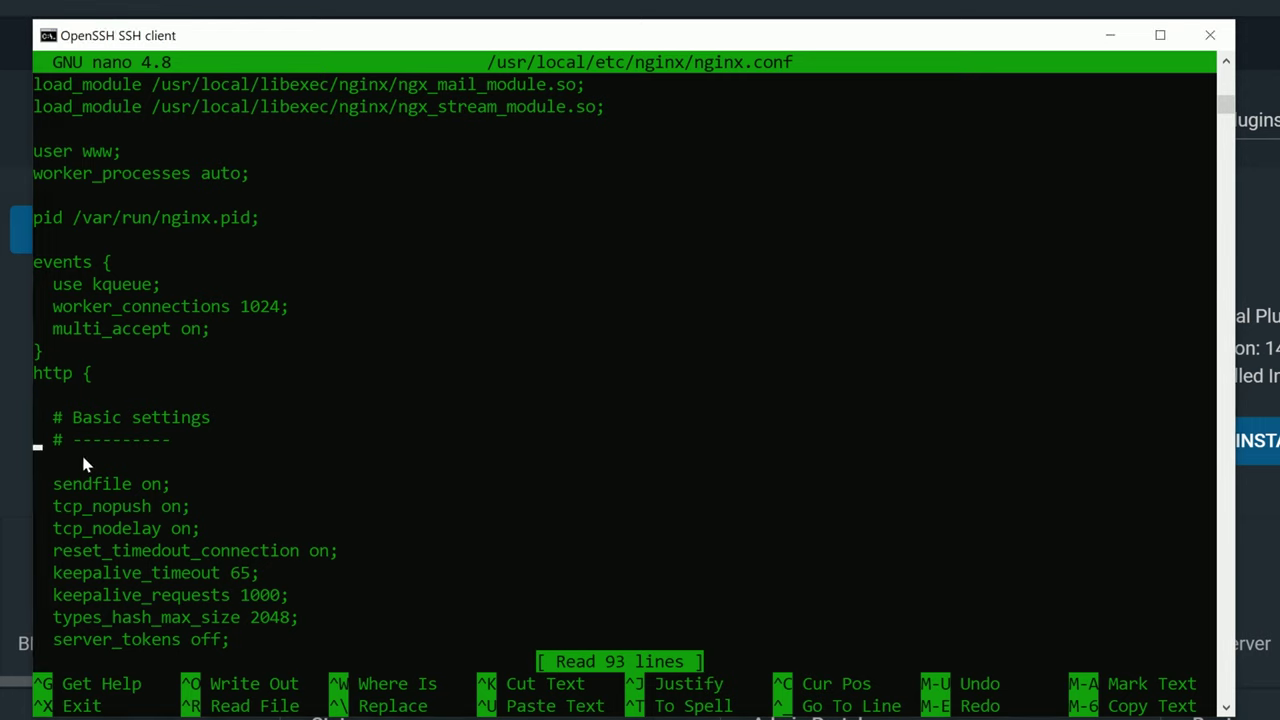
{"action": "right_click", "coordinate": [78, 462]}
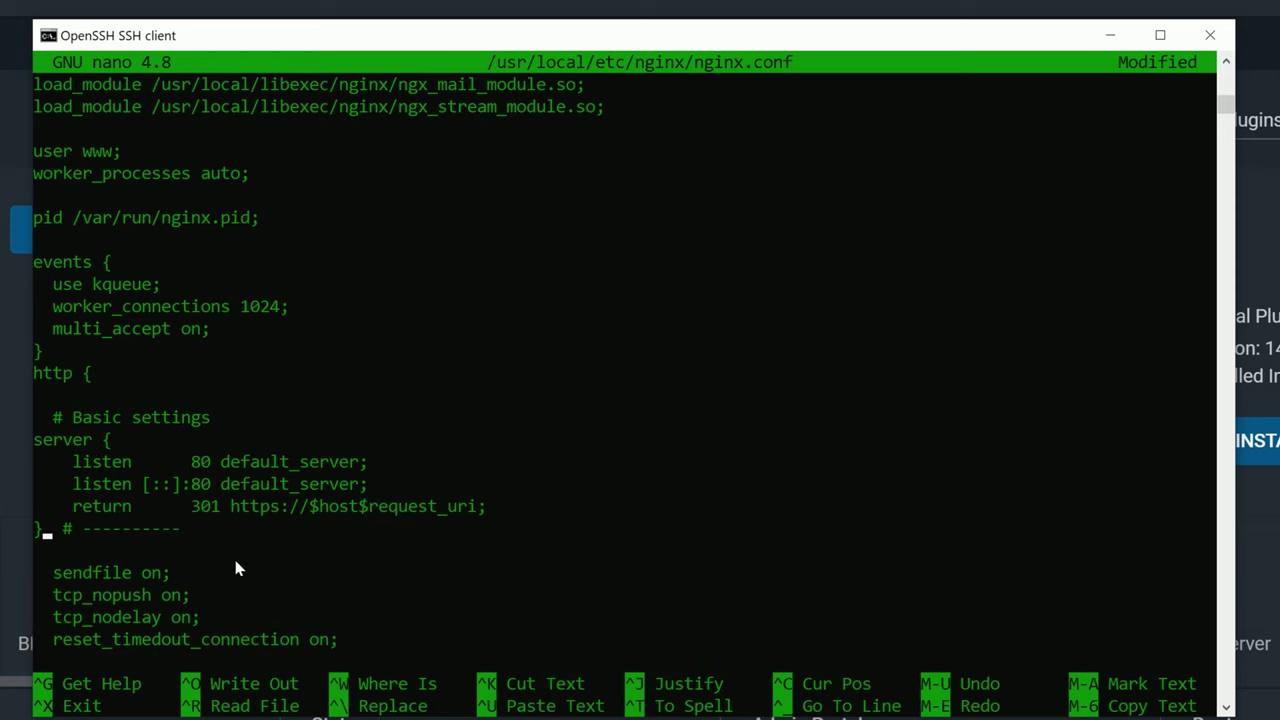
{"action": "key", "text": "ctrl+z"}
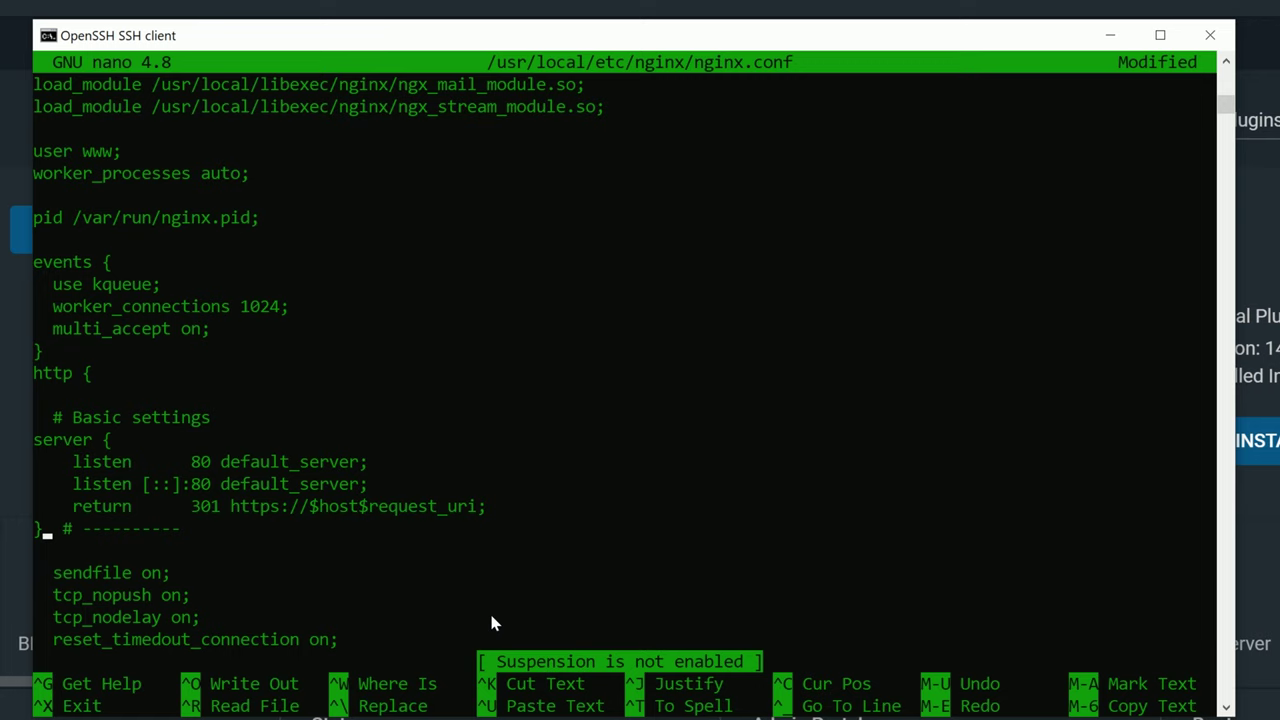
{"action": "key", "text": "ctrl+x"}
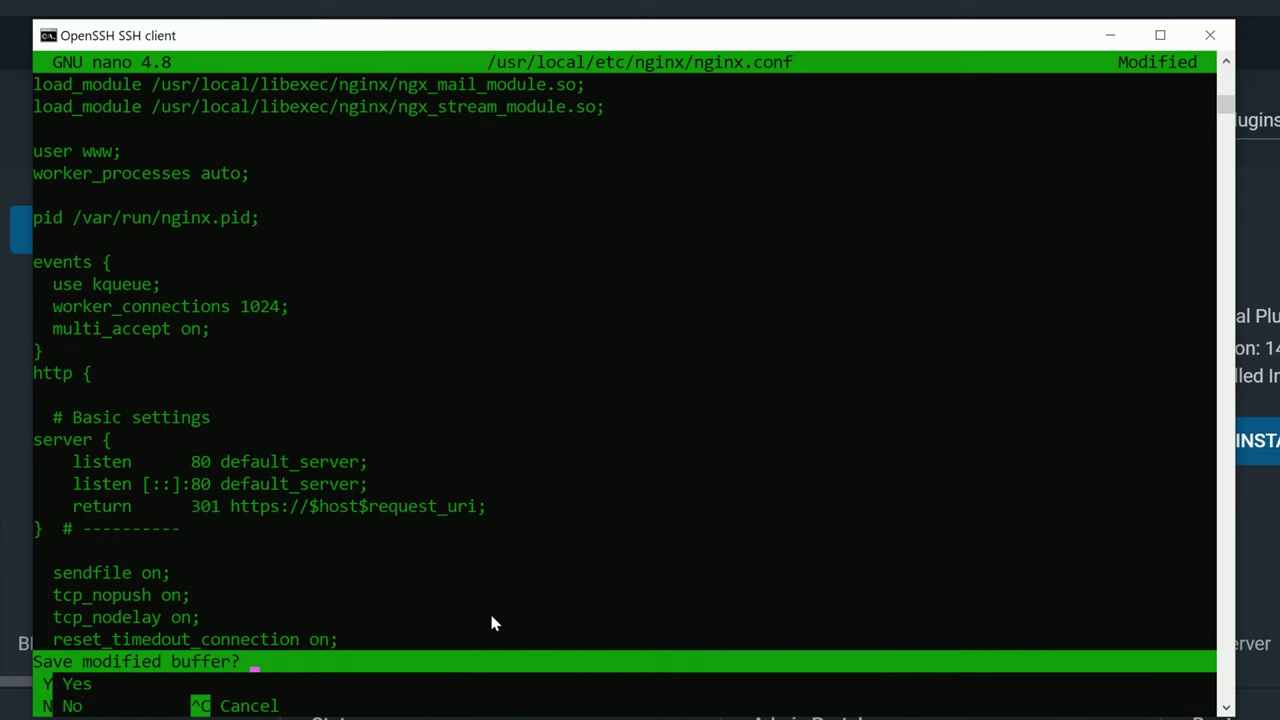
{"action": "key", "text": "y"}
{"action": "key", "text": "Return"}
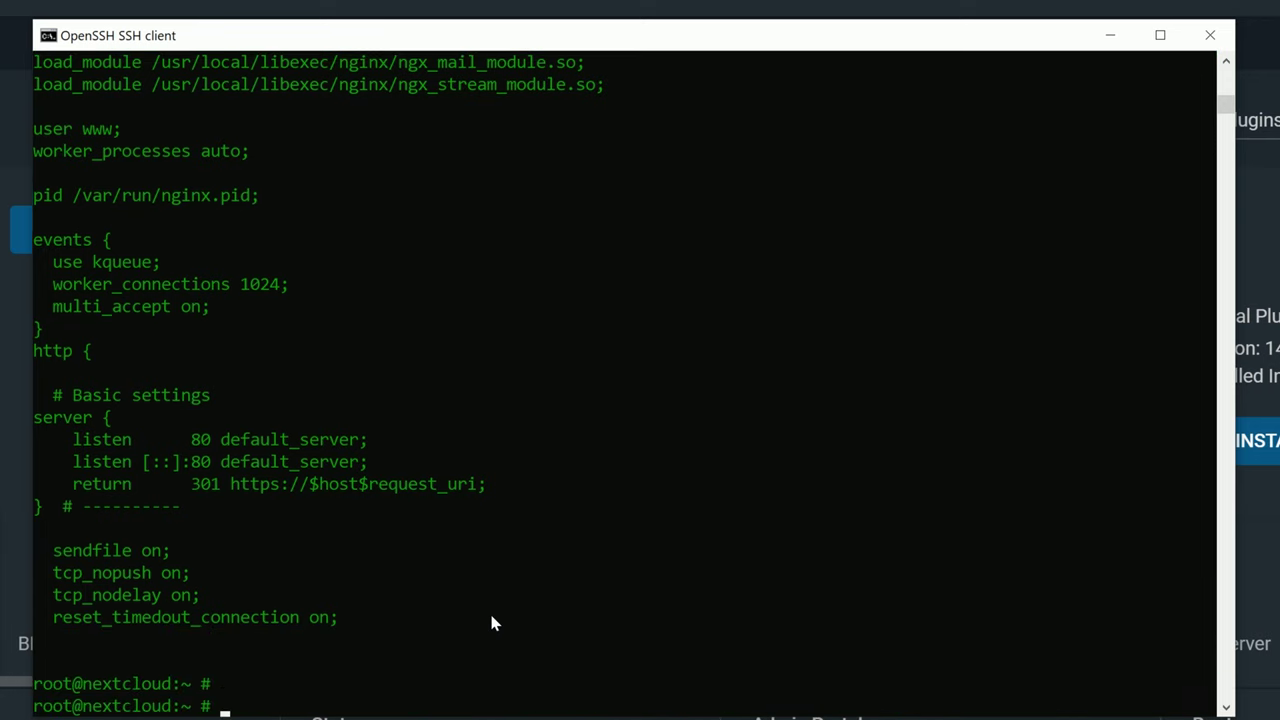
Reopen nginx.conf, paste the port-80 301 redirect block under Basic settings, and save it.
{"action": "key", "text": "Up"}
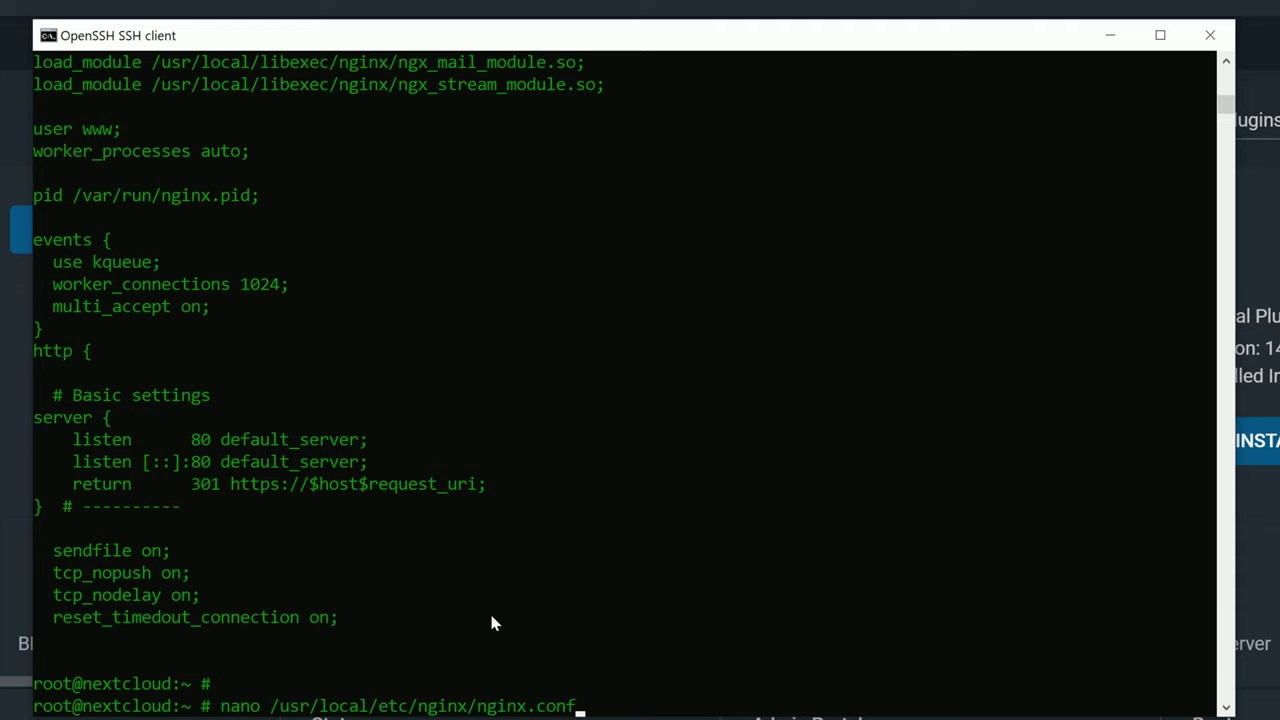
{"action": "key", "text": "Return"}
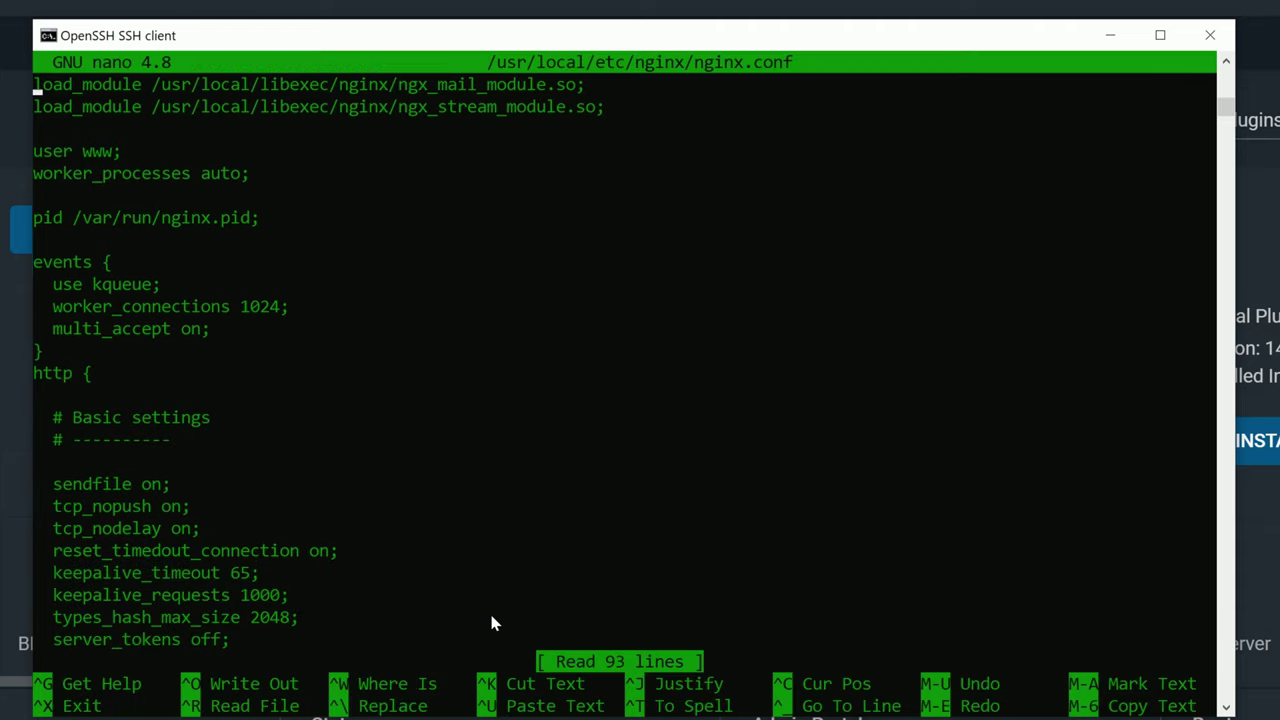
{"action": "key", "text": "Down"}
{"action": "key", "text": "Down"}
{"action": "key", "text": "Down"}
{"action": "key", "text": "Down"}
{"action": "key", "text": "Down"}
{"action": "key", "text": "Down"}
{"action": "key", "text": "Down"}
{"action": "key", "text": "Down"}
{"action": "key", "text": "Down"}
{"action": "key", "text": "Down"}
{"action": "key", "text": "Down"}
{"action": "key", "text": "Down"}
{"action": "key", "text": "Down"}
{"action": "key", "text": "Down"}
{"action": "key", "text": "Down"}
{"action": "key", "text": "Down"}
{"action": "key", "text": "Down"}
{"action": "right_click", "coordinate": [48, 455]}
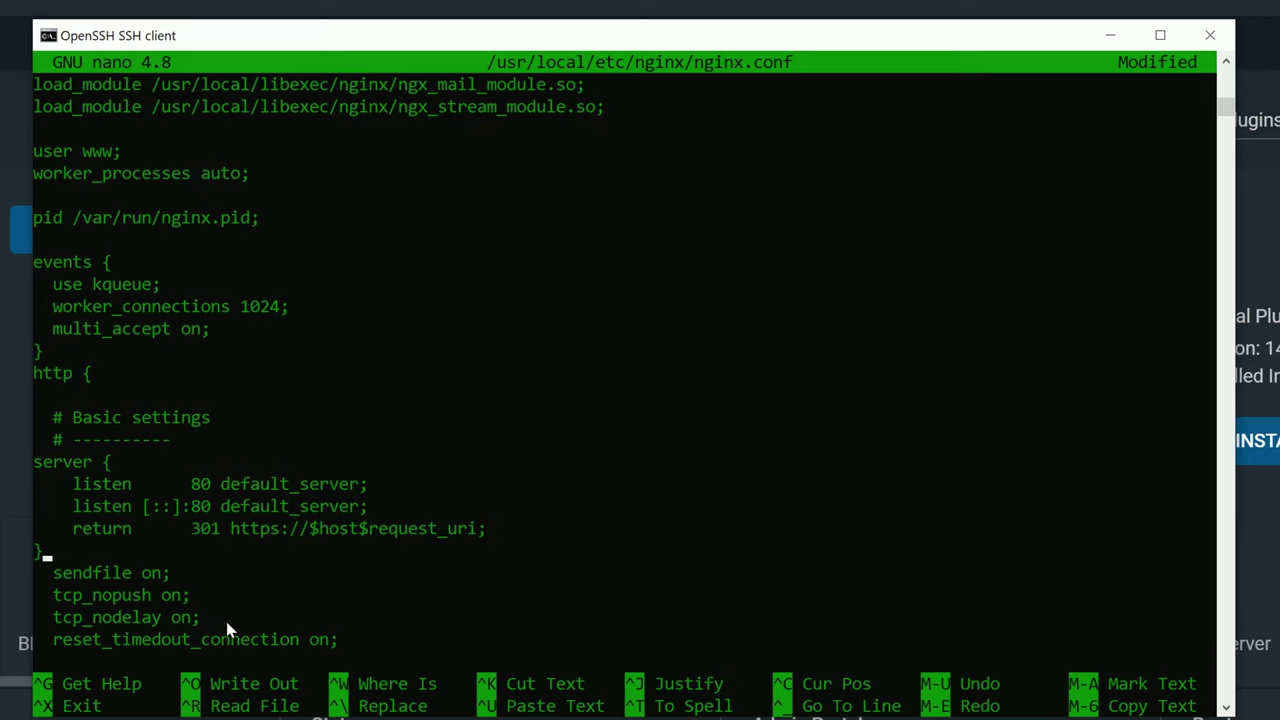
{"action": "key", "text": "ctrl+x"}
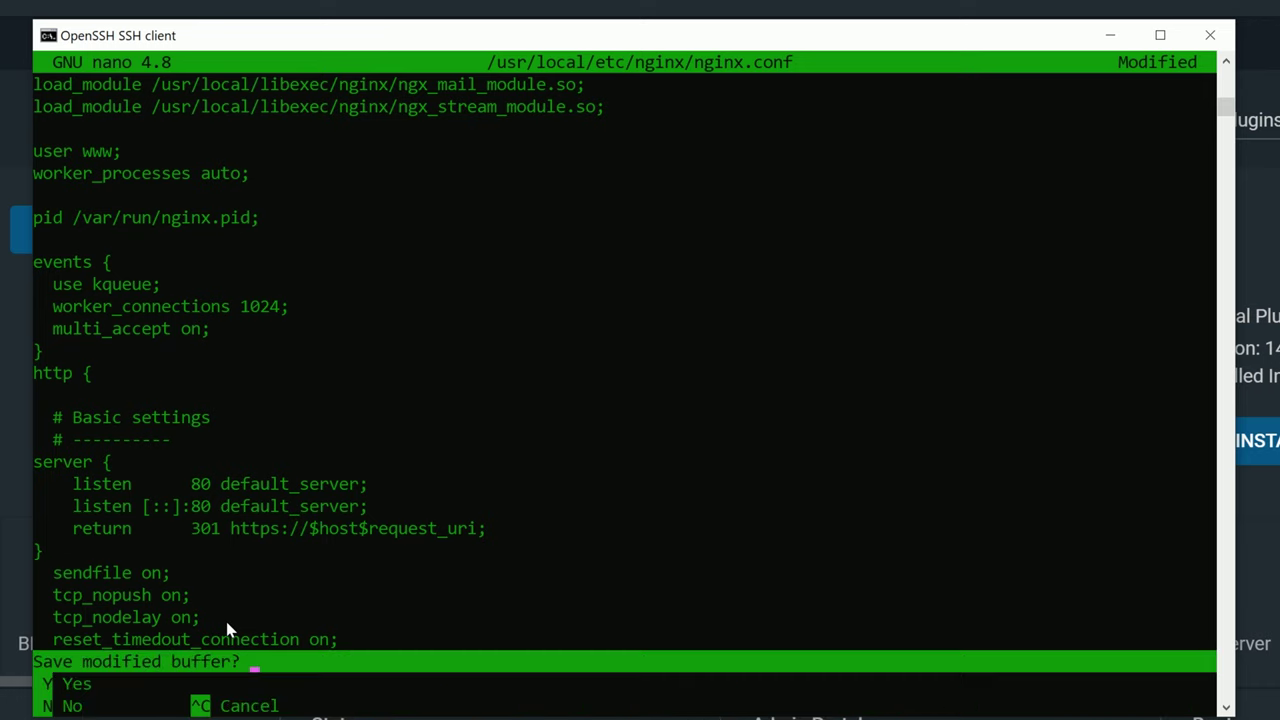
{"action": "key", "text": "y"}
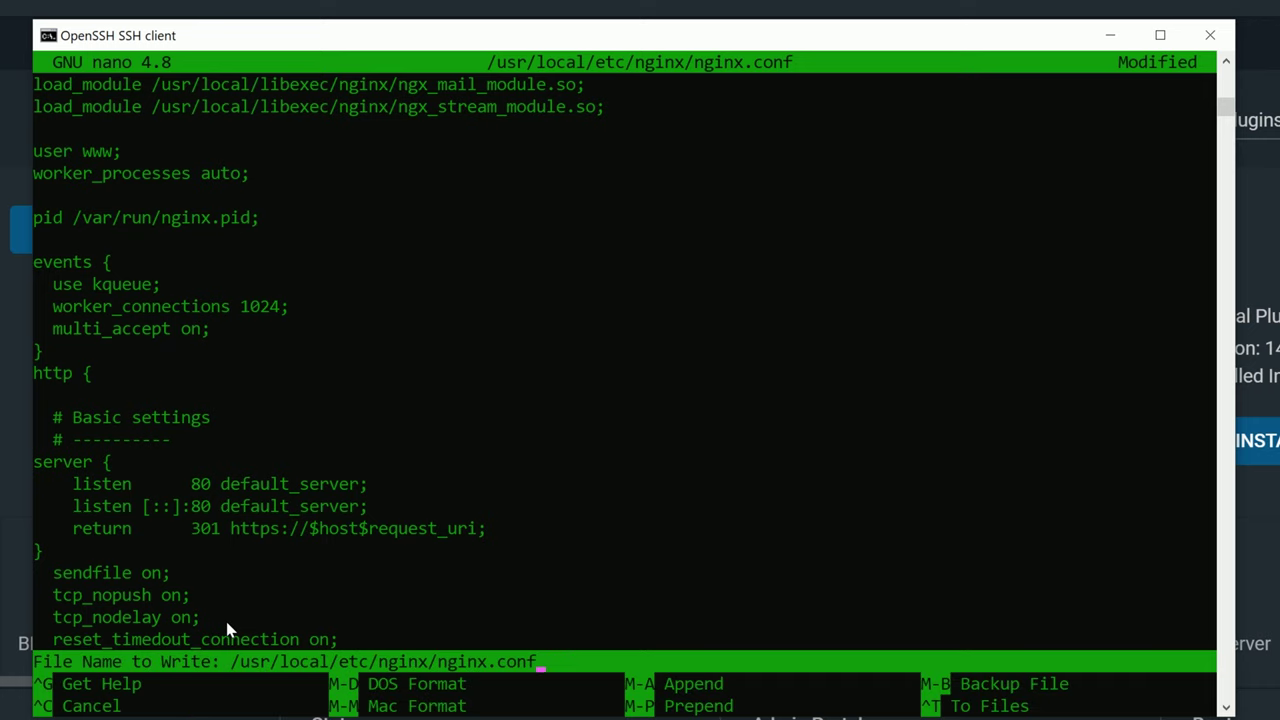
{"action": "key", "text": "Return"}
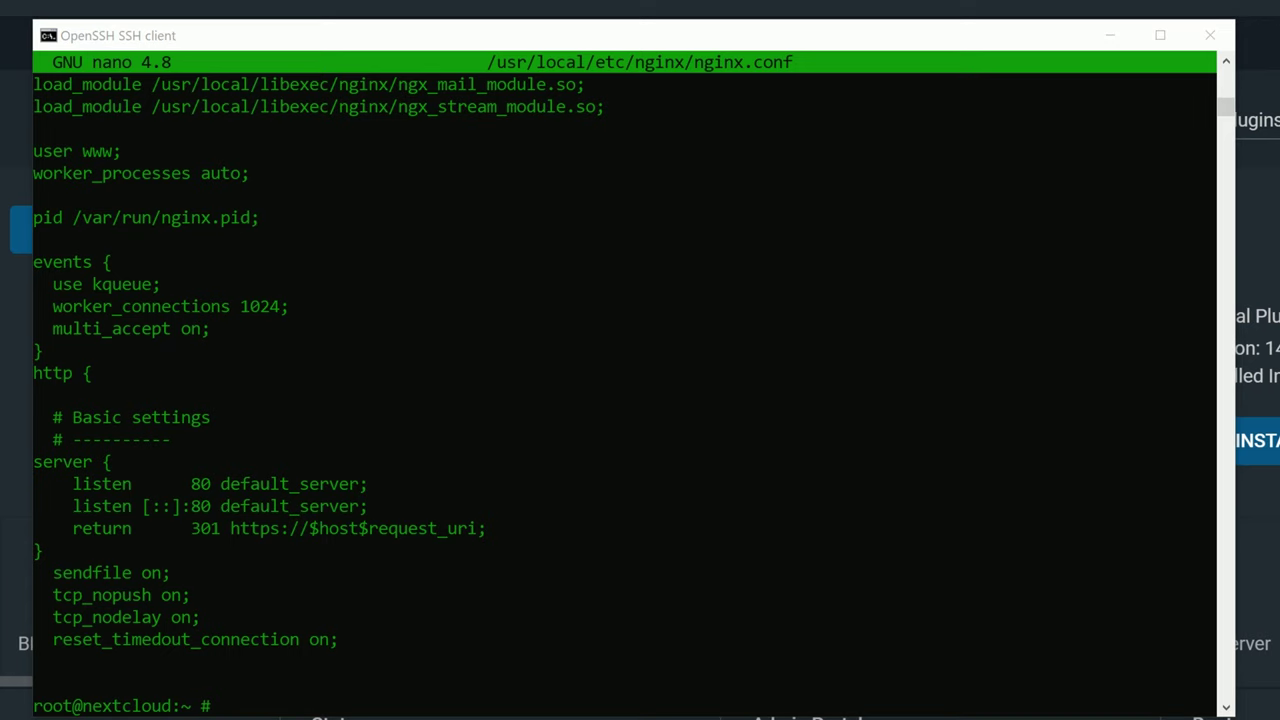
Open /usr/local/etc/nginx/conf.d/nextcloud.conf in nano and move to the server_name line.
{"action": "left_click", "coordinate": [437, 680]}
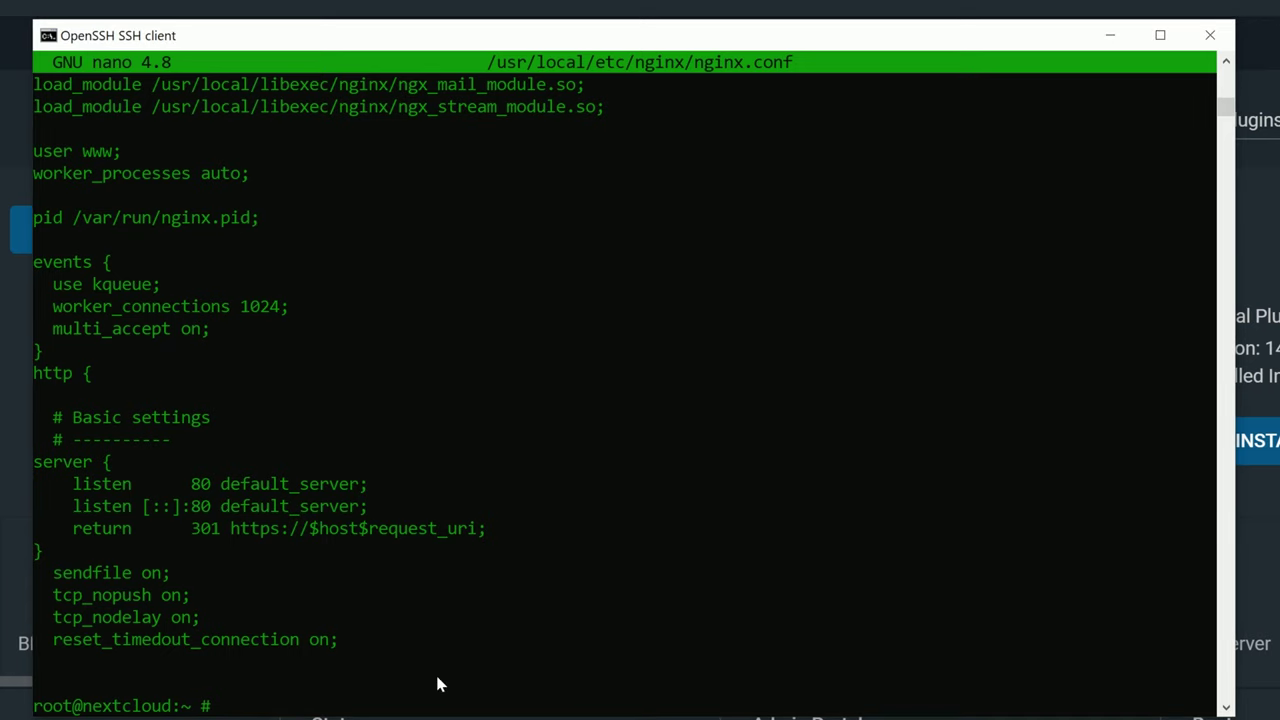
{"action": "right_click", "coordinate": [414, 689]}
{"action": "key", "text": "Return"}
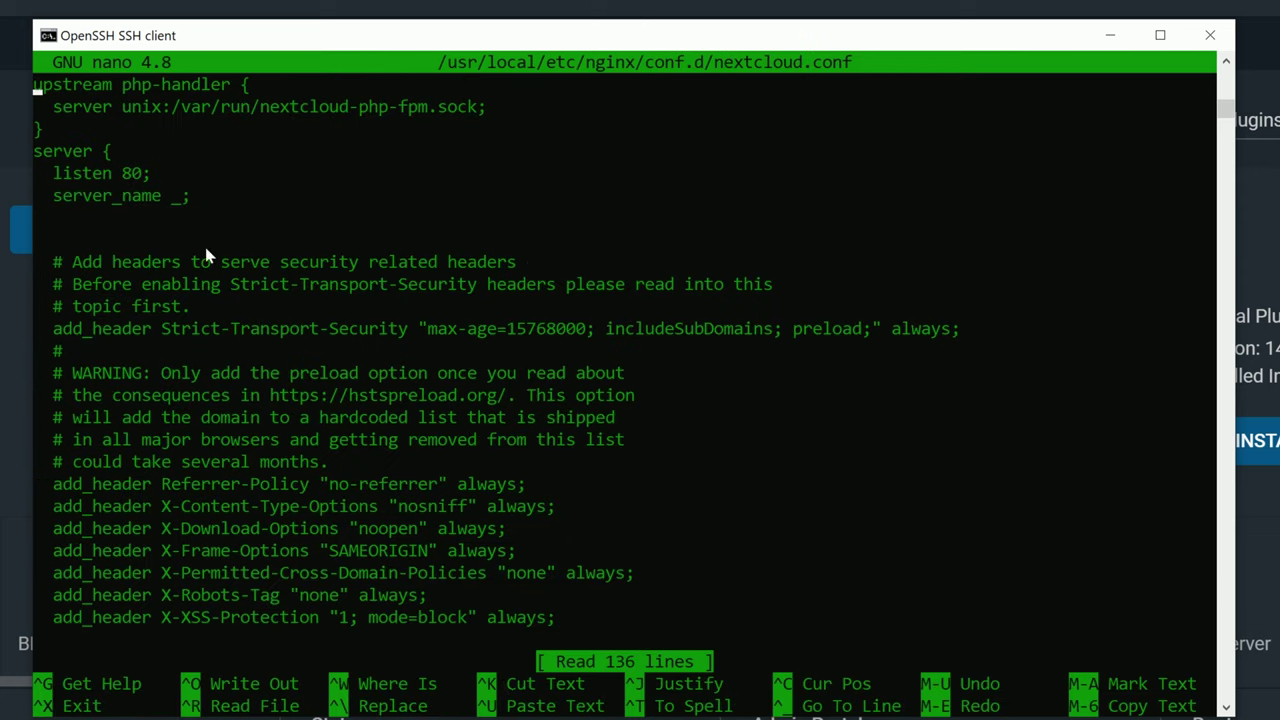
{"action": "key", "text": "Down"}
{"action": "key", "text": "Down"}
{"action": "key", "text": "Down"}
{"action": "key", "text": "Down"}
{"action": "key", "text": "Down"}
{"action": "key", "text": "Down"}
{"action": "key", "text": "Down"}
Delete the blank line plus the server {, listen 80; and server_name _; lines.
{"action": "key", "text": "BackSpace"}
{"action": "key", "text": "BackSpace"}
{"action": "key", "text": "BackSpace"}
{"action": "key", "text": "BackSpace"}
{"action": "key", "text": "BackSpace"}
{"action": "key", "text": "BackSpace"}
{"action": "key", "text": "BackSpace"}
{"action": "key", "text": "BackSpace"}
{"action": "key", "text": "BackSpace"}
{"action": "key", "text": "BackSpace"}
{"action": "key", "text": "BackSpace"}
{"action": "key", "text": "BackSpace"}
{"action": "key", "text": "BackSpace"}
{"action": "key", "text": "BackSpace"}
{"action": "key", "text": "BackSpace"}
{"action": "key", "text": "BackSpace"}
{"action": "key", "text": "BackSpace"}
{"action": "key", "text": "BackSpace"}
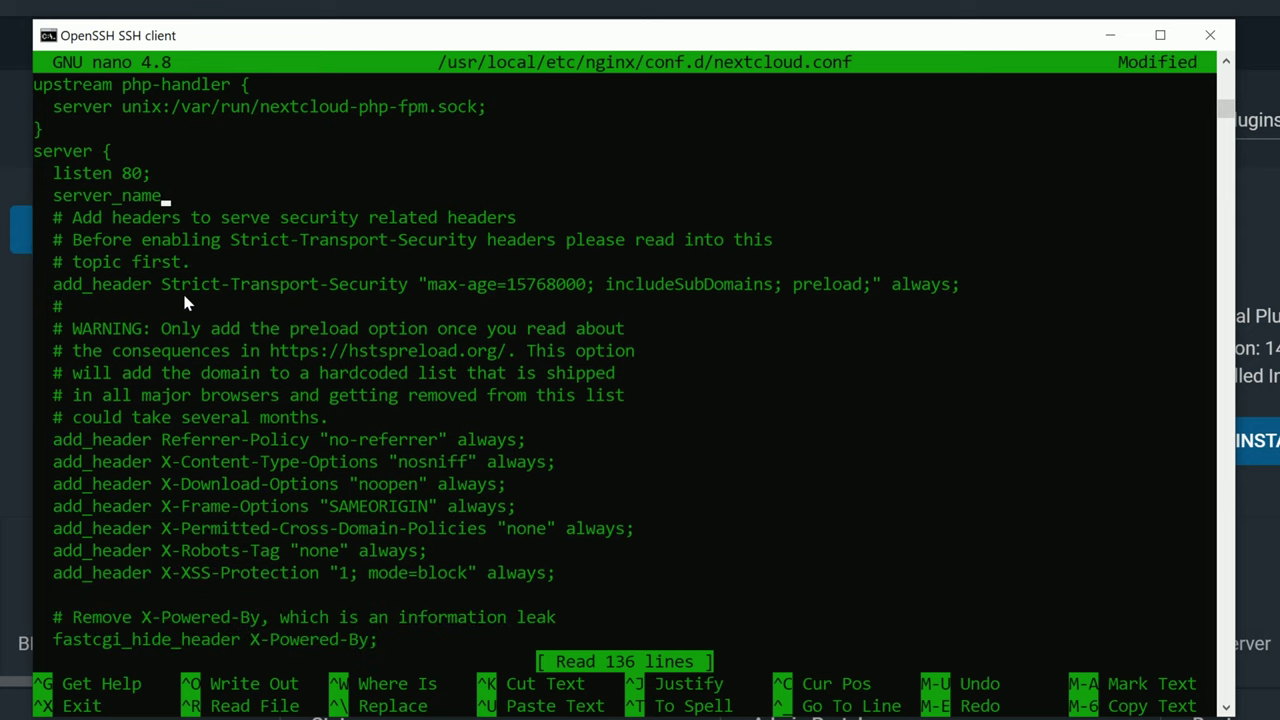
{"action": "key", "text": "BackSpace"}
{"action": "key", "text": "BackSpace"}
{"action": "key", "text": "BackSpace"}
{"action": "key", "text": "BackSpace"}
{"action": "key", "text": "BackSpace"}
{"action": "key", "text": "BackSpace"}
{"action": "key", "text": "BackSpace"}
{"action": "key", "text": "BackSpace"}
{"action": "key", "text": "BackSpace"}
{"action": "key", "text": "BackSpace"}
{"action": "key", "text": "BackSpace"}
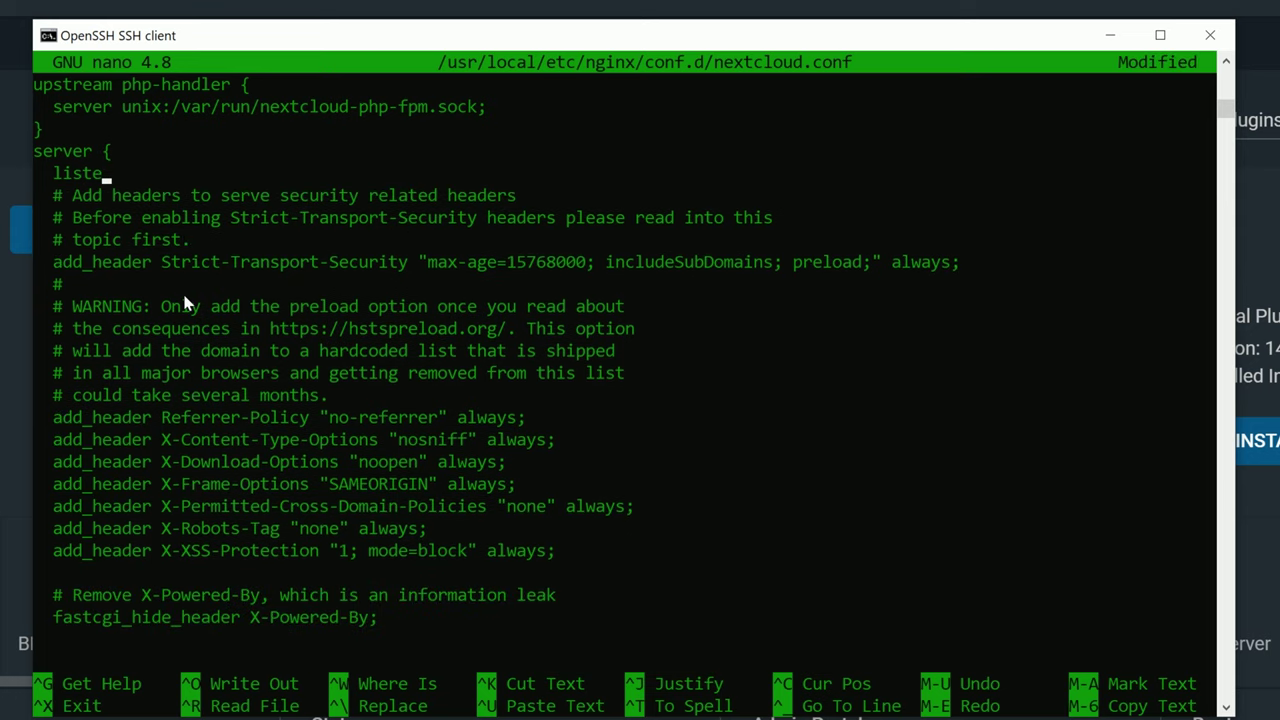
{"action": "key", "text": "BackSpace"}
{"action": "key", "text": "BackSpace"}
{"action": "key", "text": "BackSpace"}
{"action": "key", "text": "BackSpace"}
{"action": "key", "text": "BackSpace"}
{"action": "key", "text": "BackSpace"}
{"action": "key", "text": "BackSpace"}
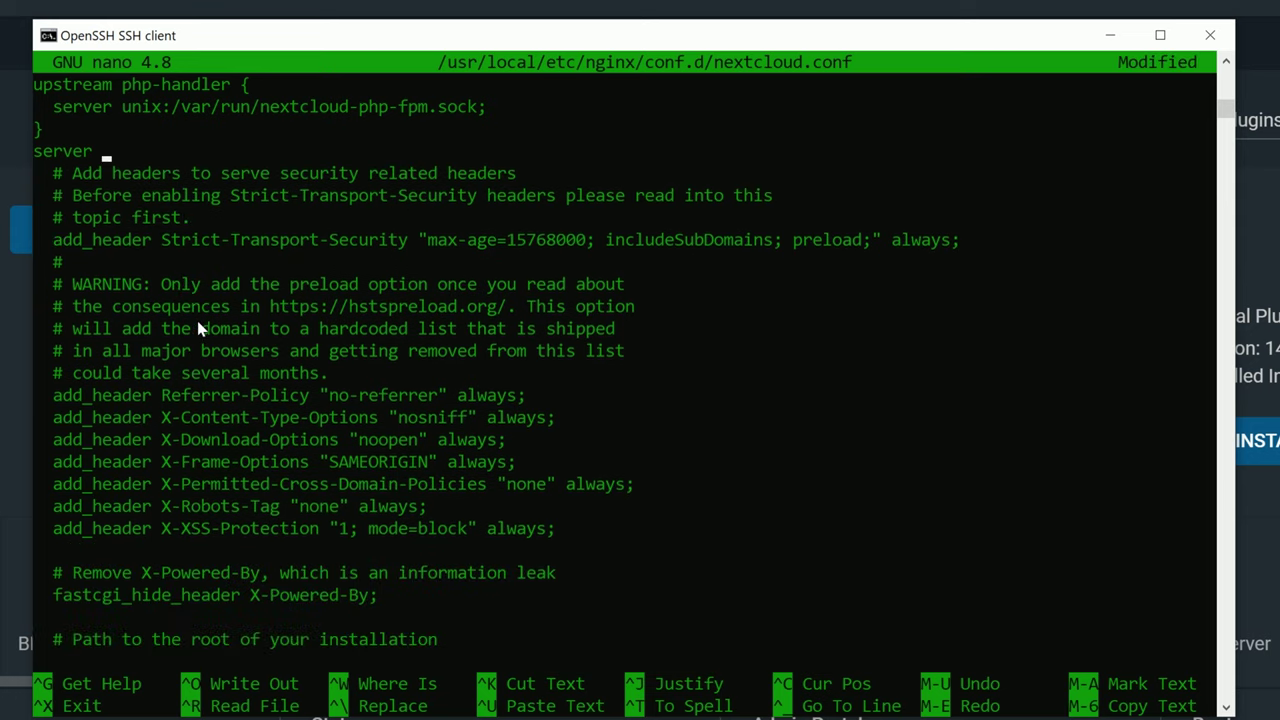
{"action": "key", "text": "BackSpace"}
{"action": "key", "text": "BackSpace"}
{"action": "key", "text": "BackSpace"}
{"action": "key", "text": "BackSpace"}
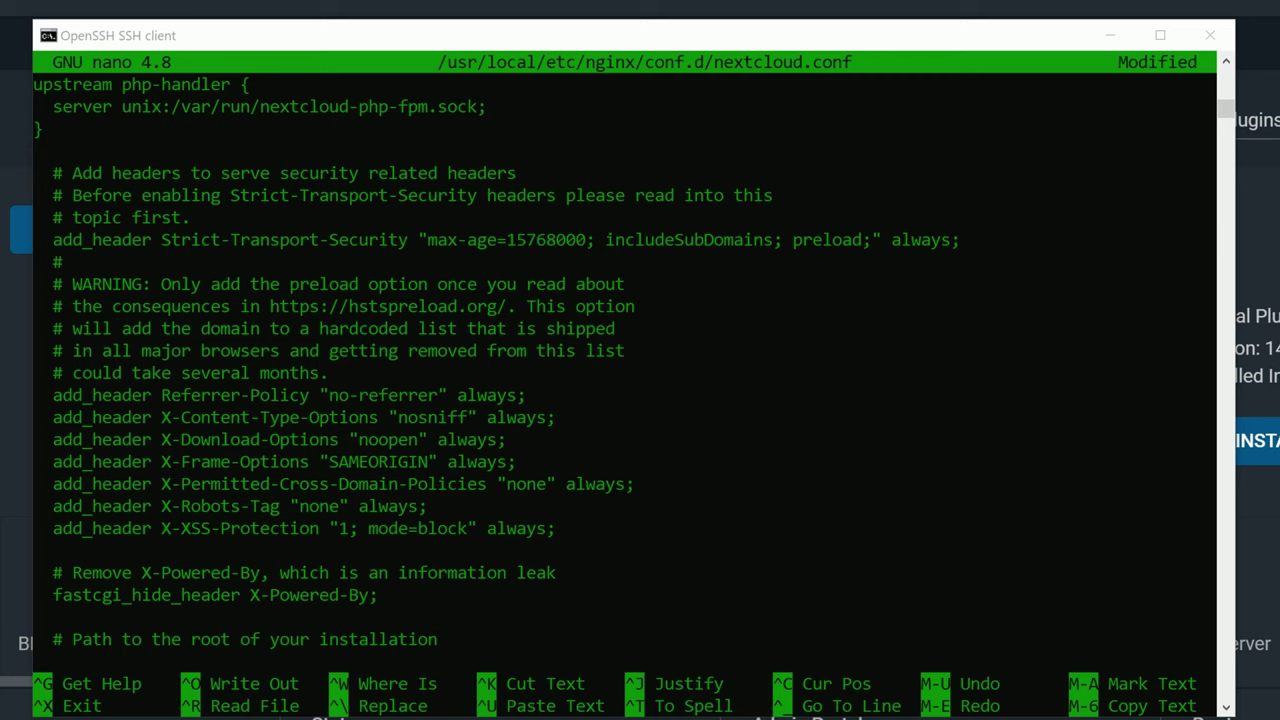
{"action": "left_click", "coordinate": [72, 158]}
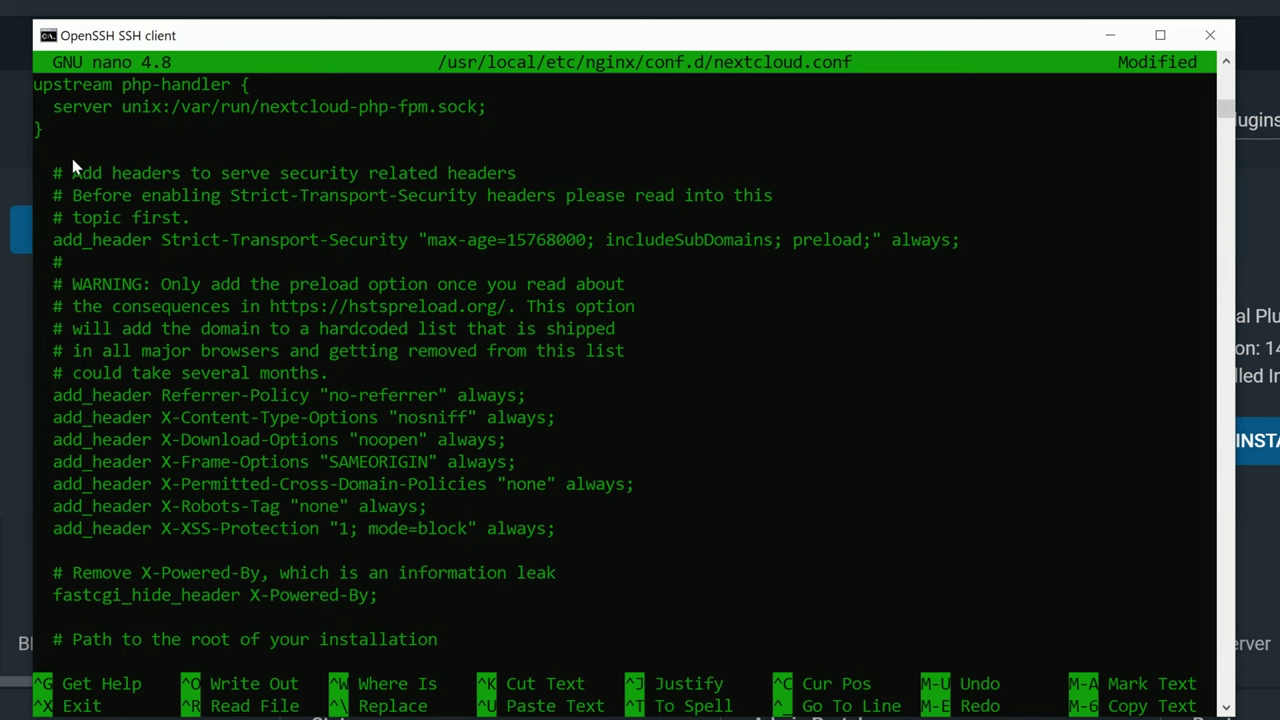
Paste the SSL block listening on 443 with the nextcloud certificate and key, then save nextcloud.conf.
{"action": "right_click", "coordinate": [48, 157]}
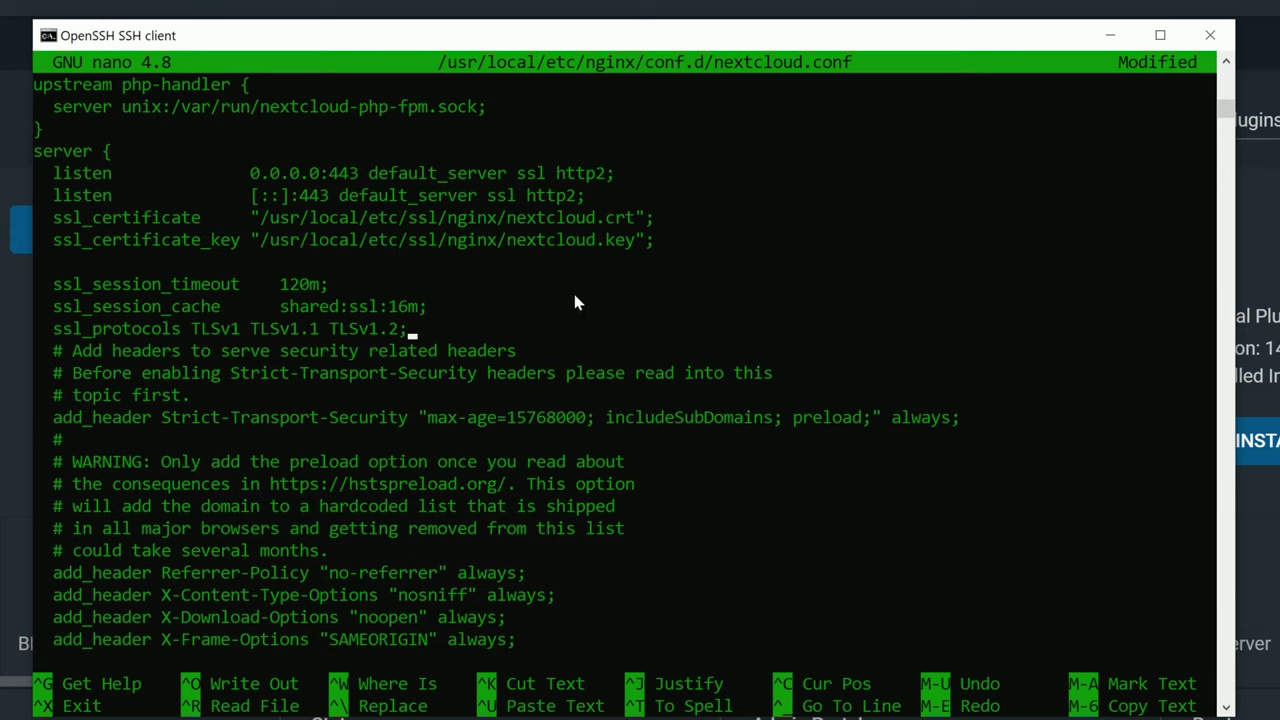
{"action": "key", "text": "Return"}
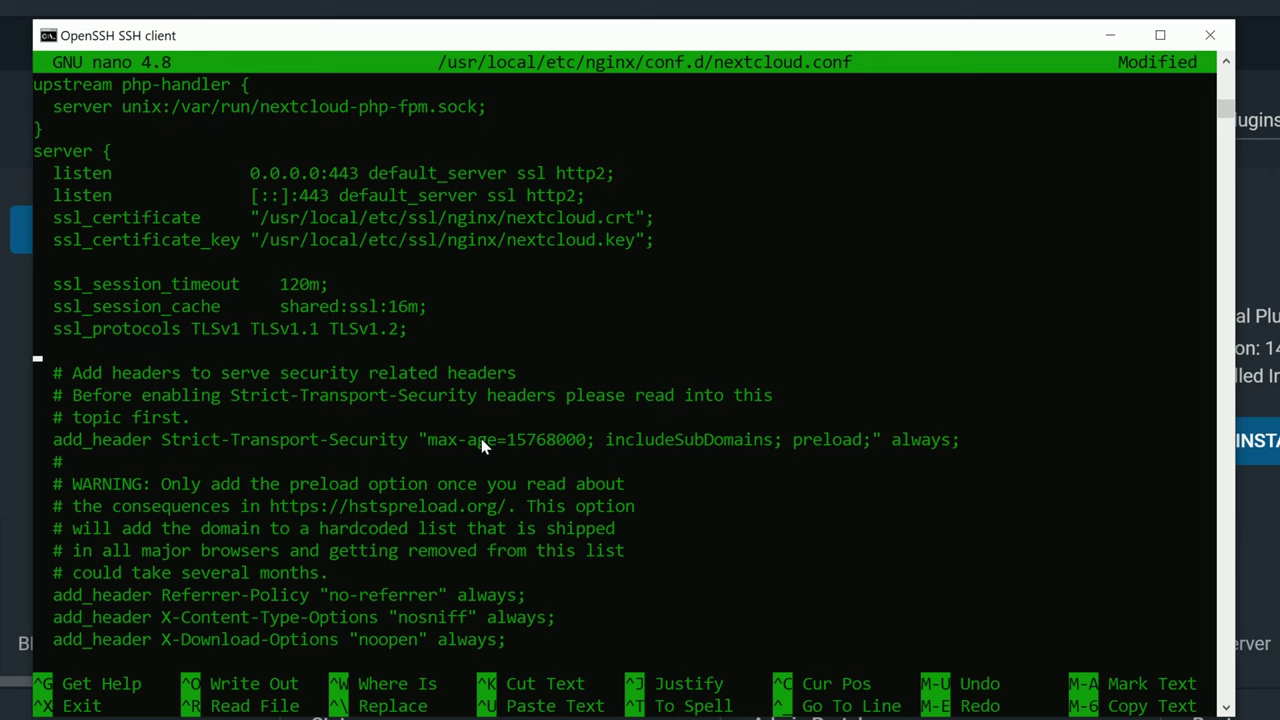
{"action": "key", "text": "ctrl+x"}
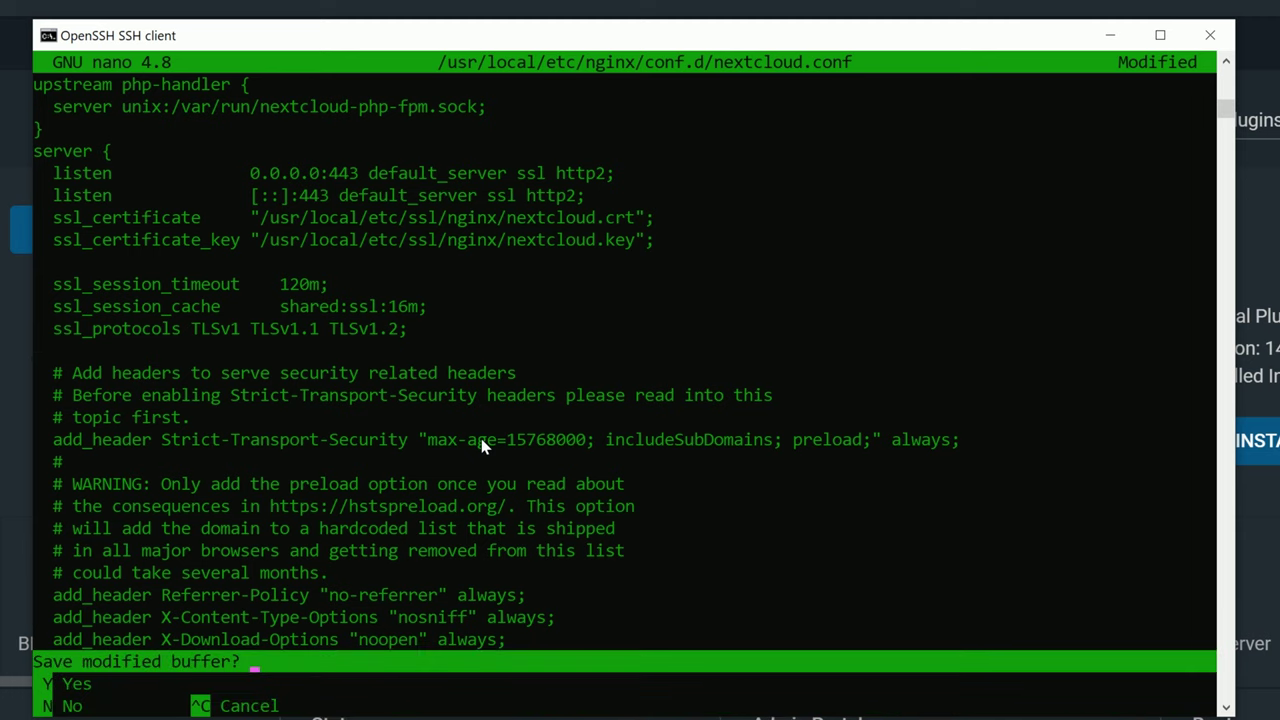
{"action": "key", "text": "y"}
{"action": "key", "text": "Return"}
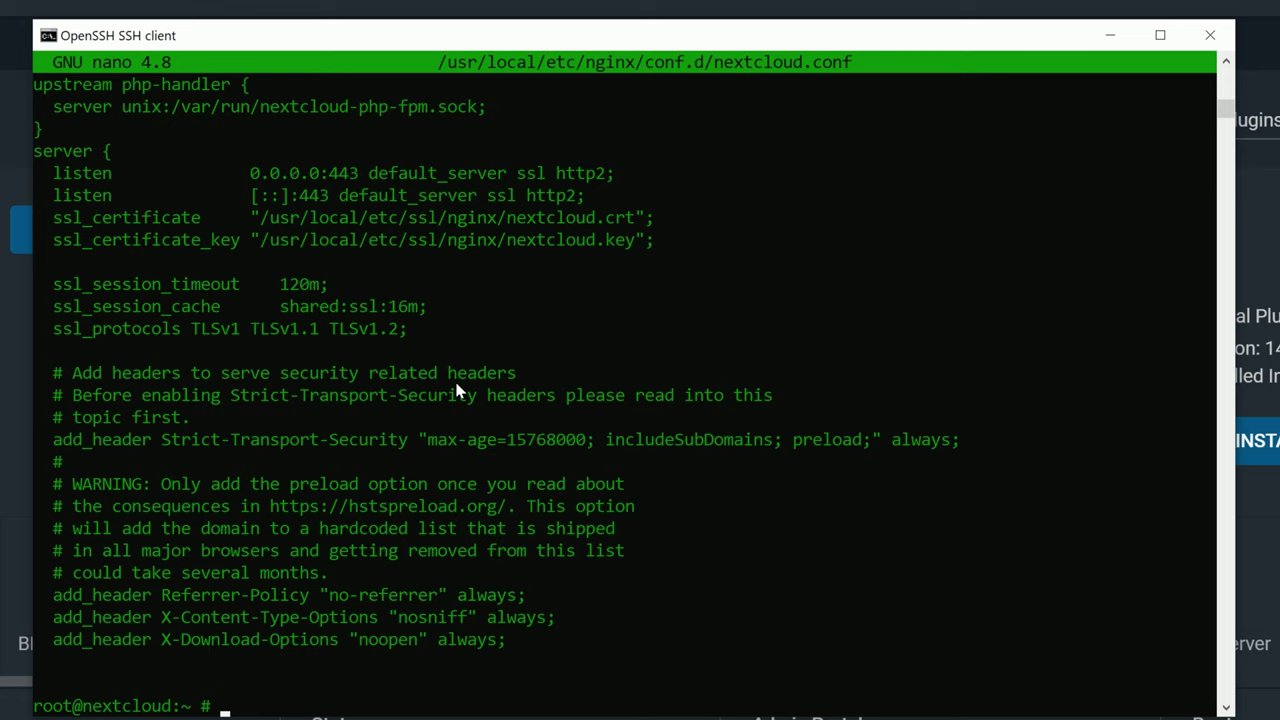
{"action": "key", "text": "super+Down"}
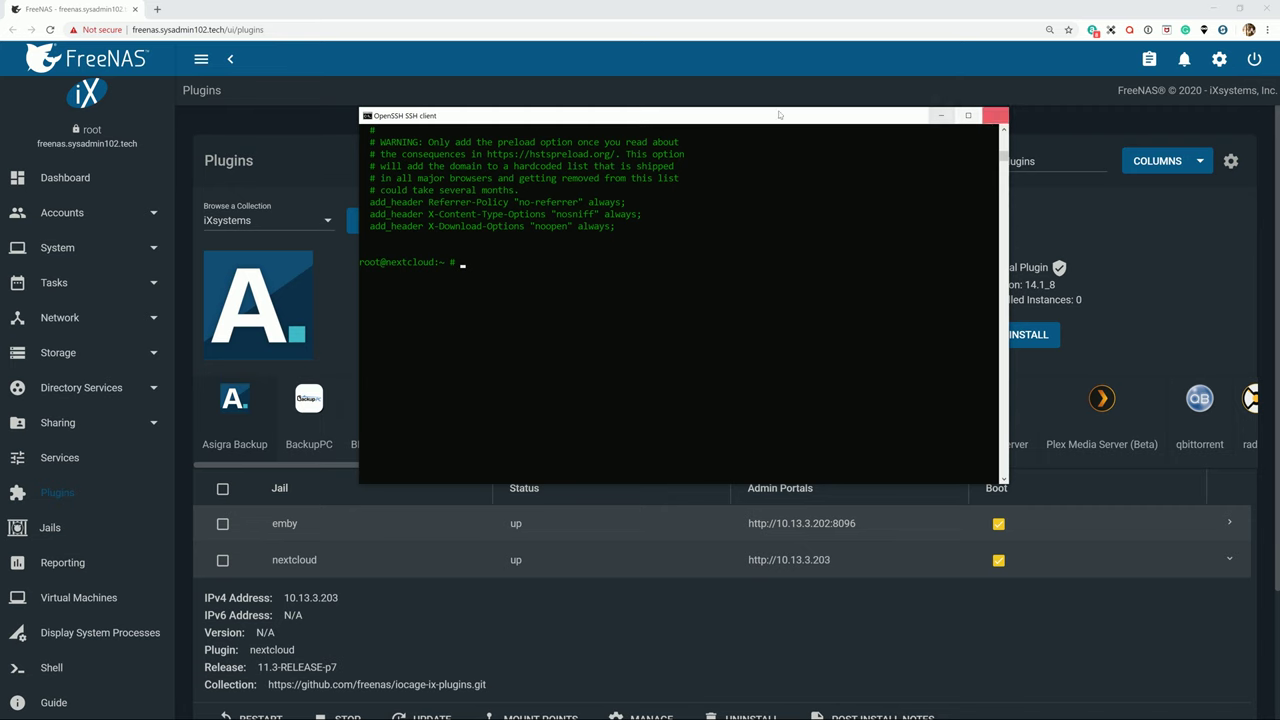
Close the SSH session window and restart the nextcloud jail in Plugins.
{"action": "left_click", "coordinate": [995, 115]}
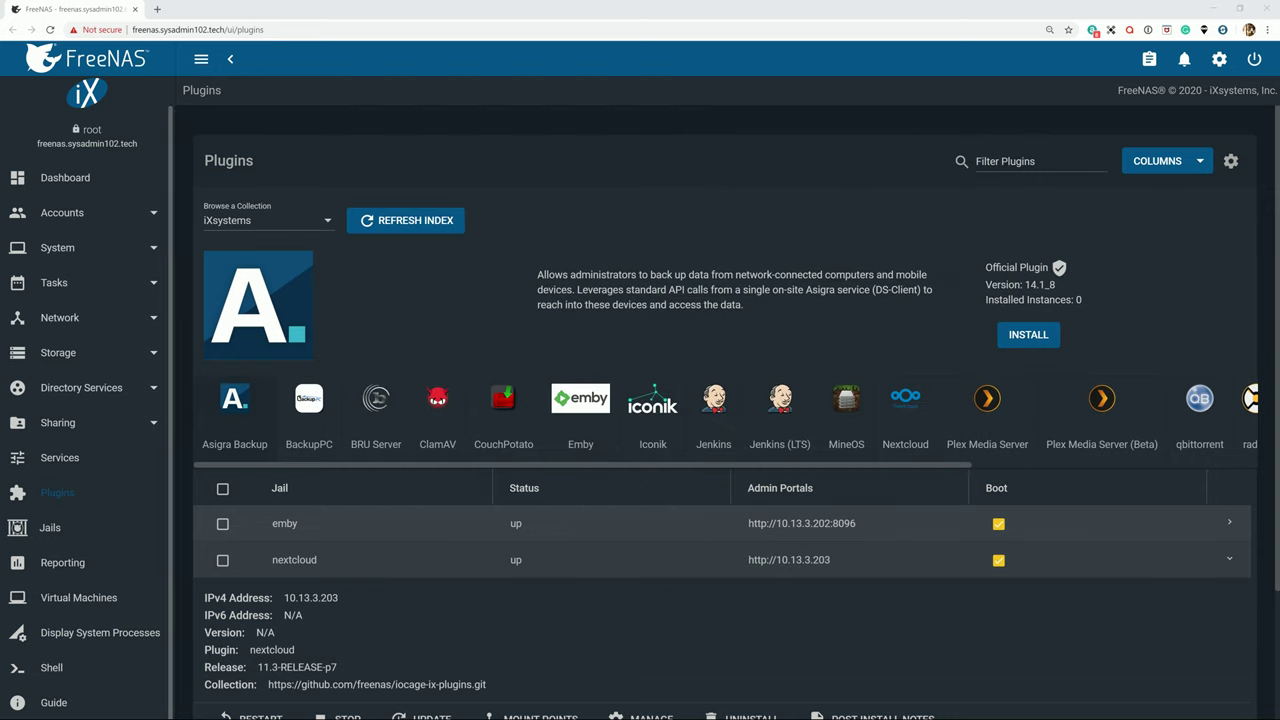
{"action": "scroll", "coordinate": [372, 606], "scroll_direction": "down", "scroll_amount": 1}
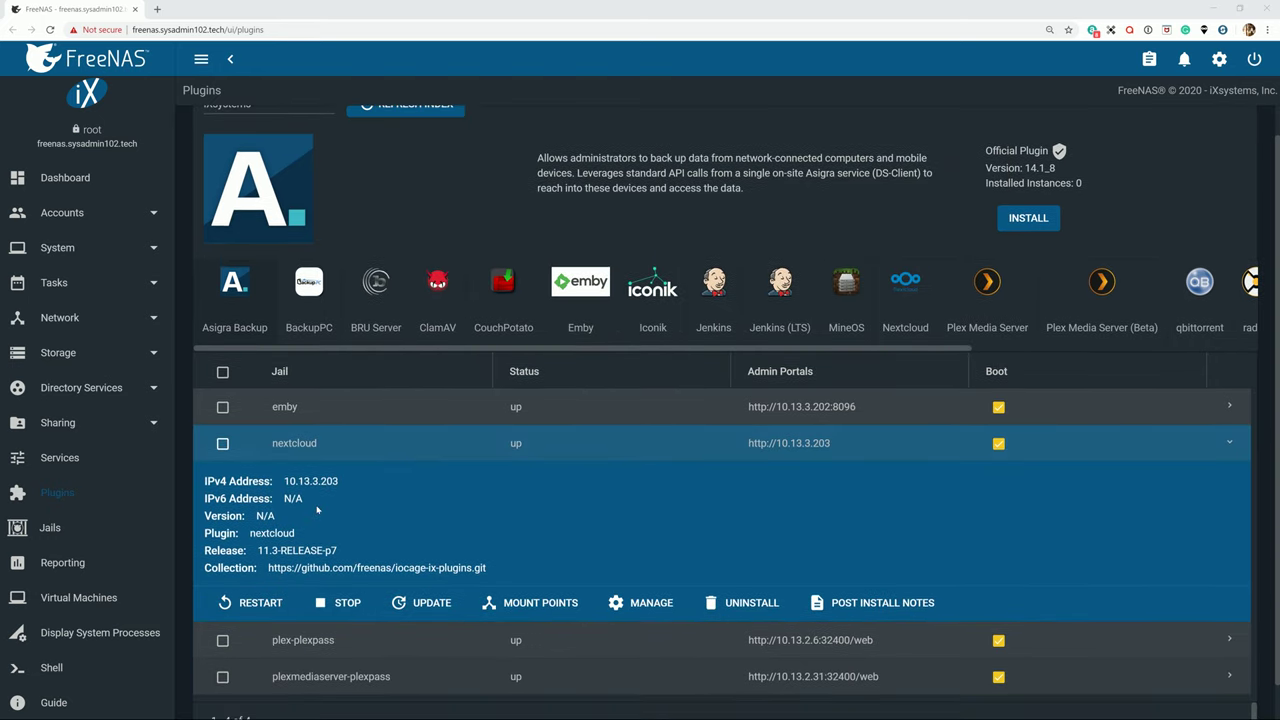
{"action": "left_click", "coordinate": [260, 602]}
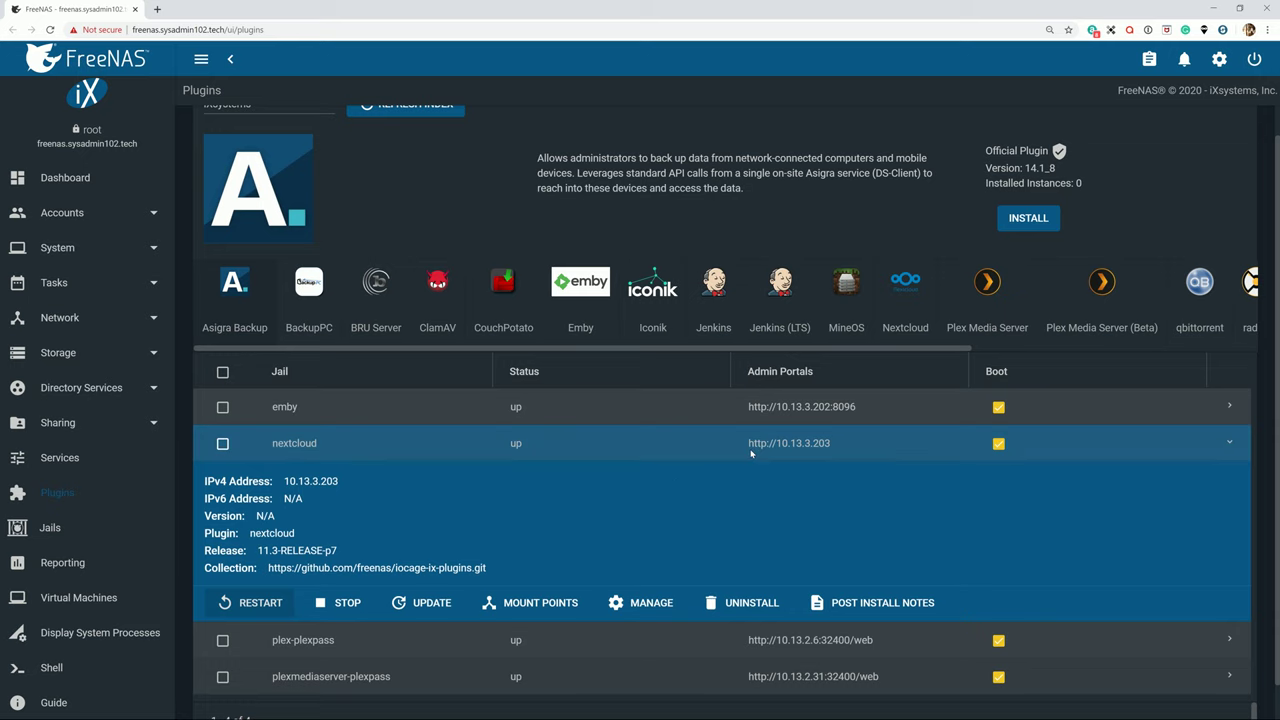
Open the nextcloud portal at 10.13.3.203 in a new tab via MANAGE.
{"action": "left_click_drag", "start_coordinate": [753, 443], "coordinate": [851, 442]}
{"action": "left_click", "coordinate": [833, 443]}
{"action": "left_click", "coordinate": [645, 606]}
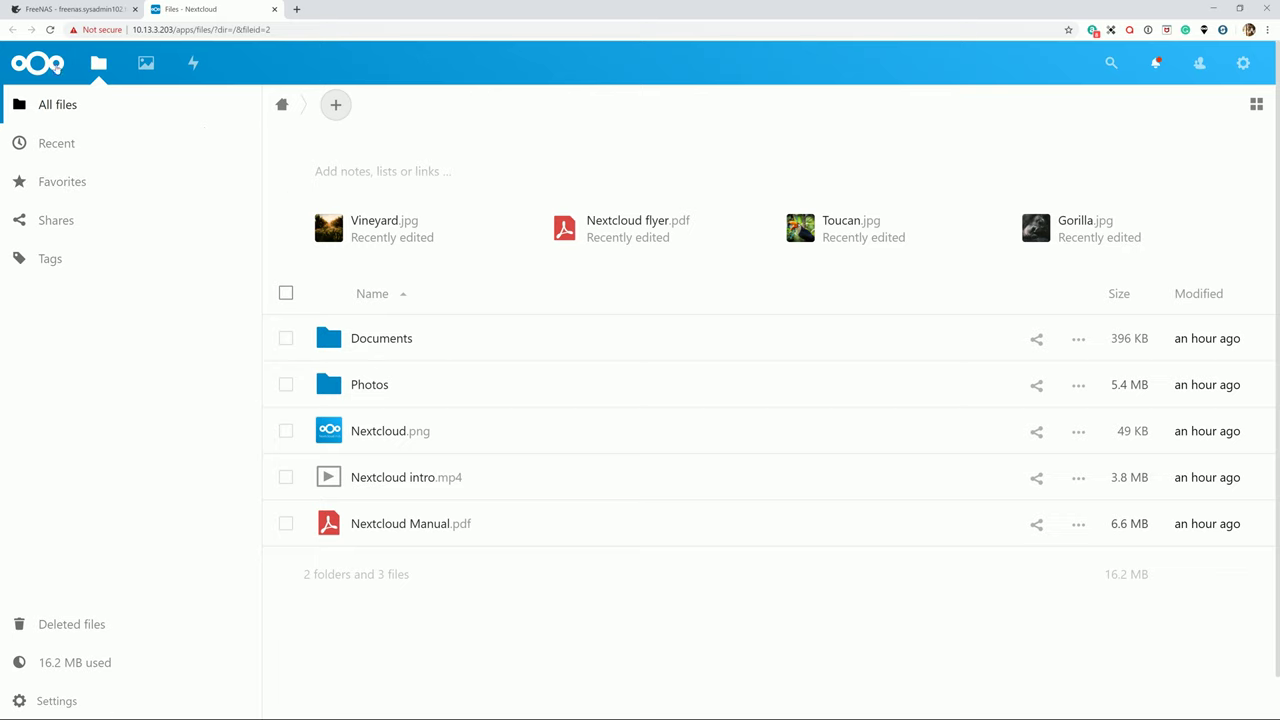
Confirm the portal's https address, then load nextcloud.sysadmin102.tech in a new tab to reach /login.
{"action": "left_click", "coordinate": [336, 31]}
{"action": "left_click", "coordinate": [330, 43]}
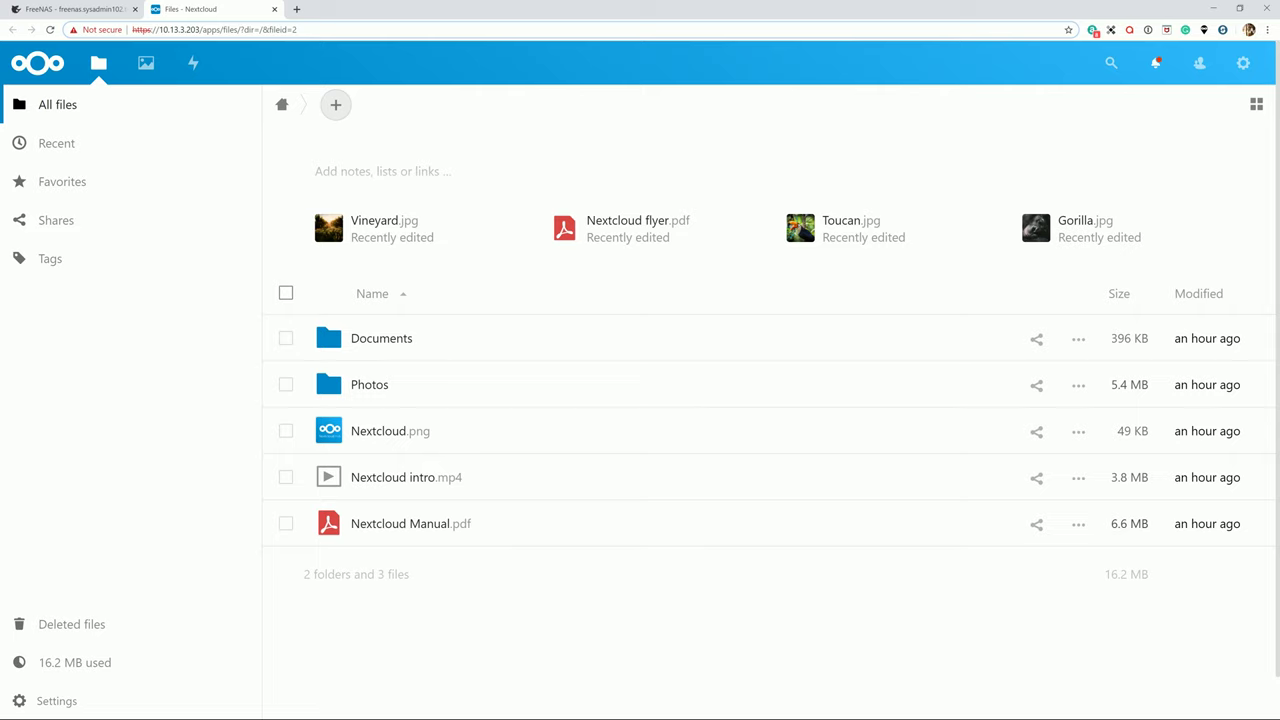
{"action": "left_click", "coordinate": [296, 9]}
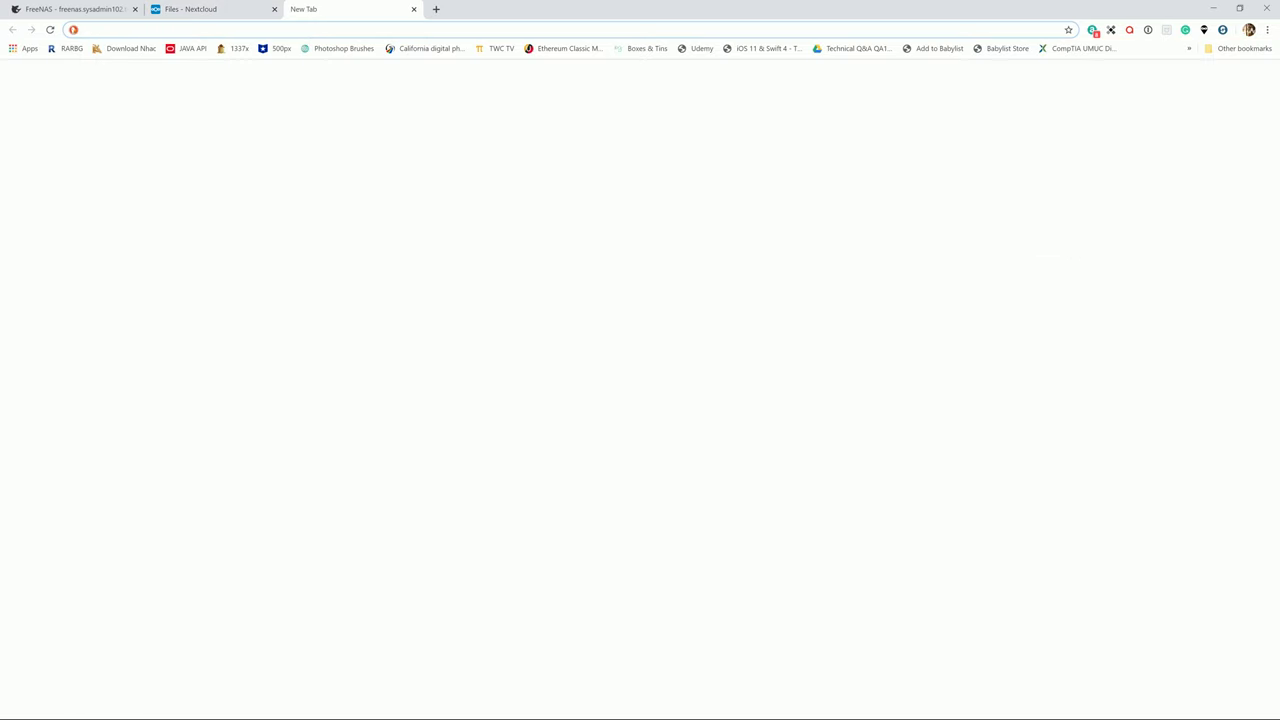
{"action": "type", "text": "netx"}
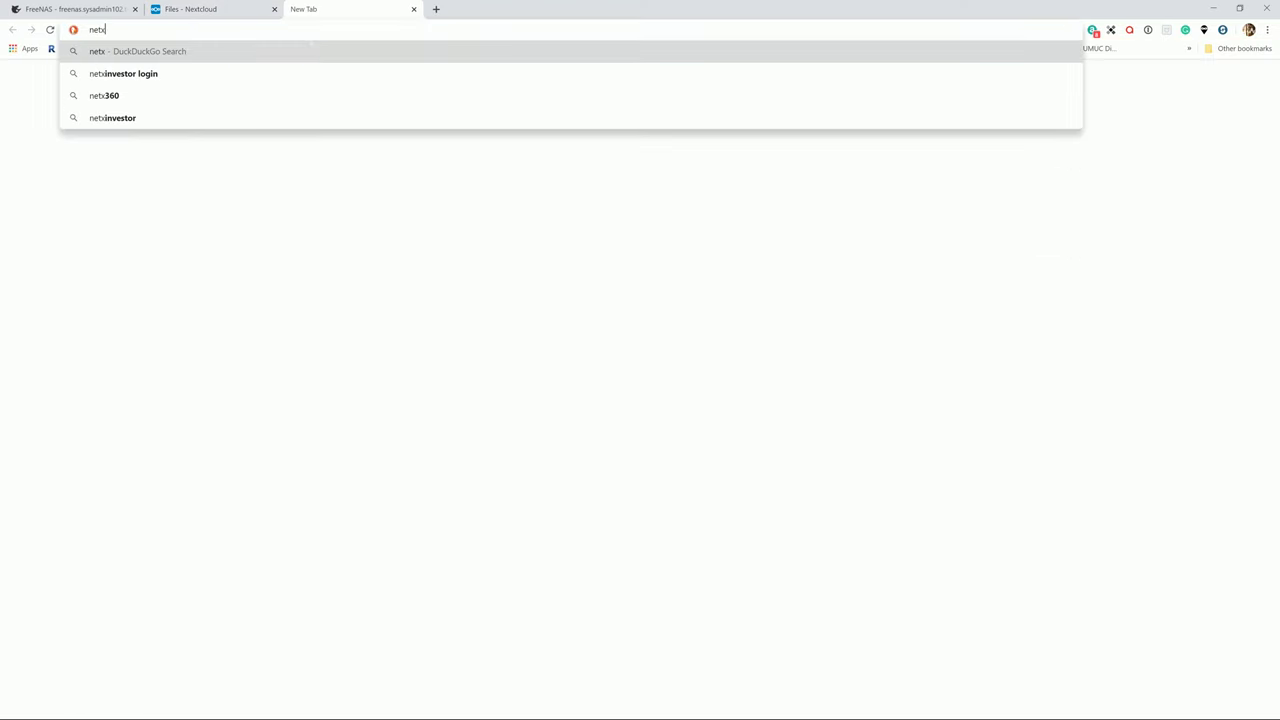
{"action": "key", "text": "BackSpace"}
{"action": "key", "text": "BackSpace"}
{"action": "type", "text": "xtcloud.sysadmin102.tech"}
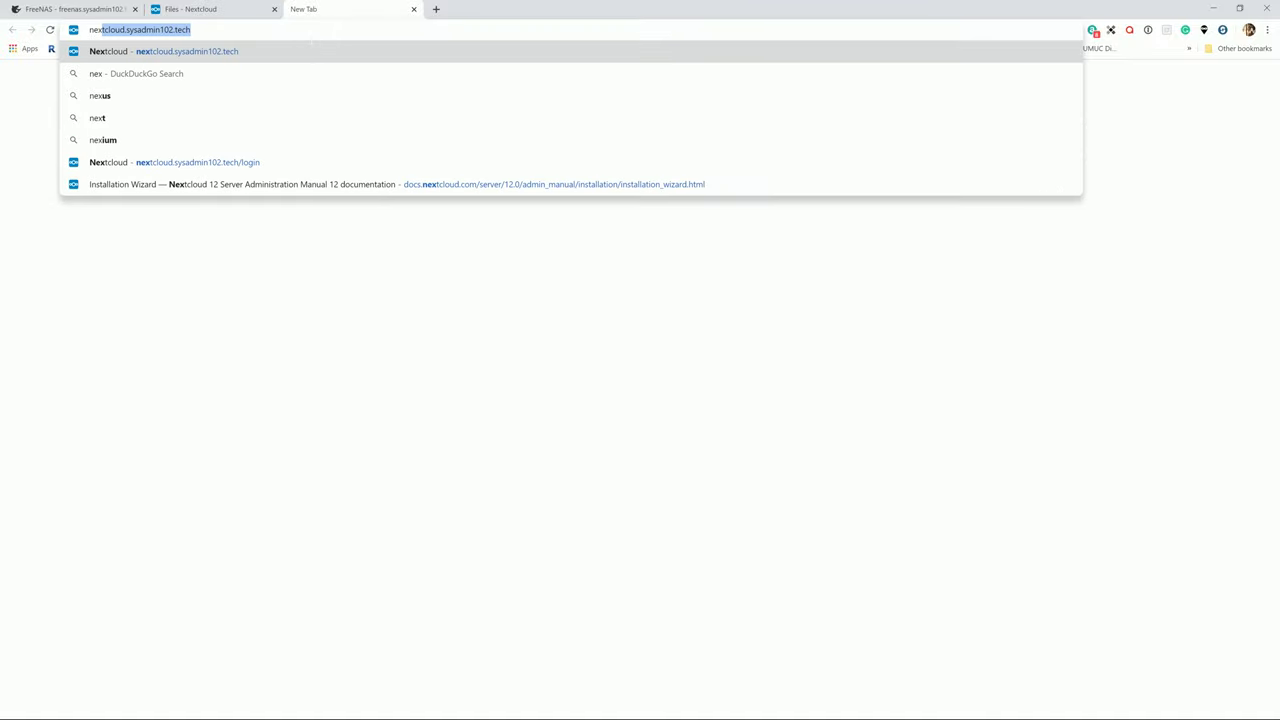
{"action": "key", "text": "Return"}
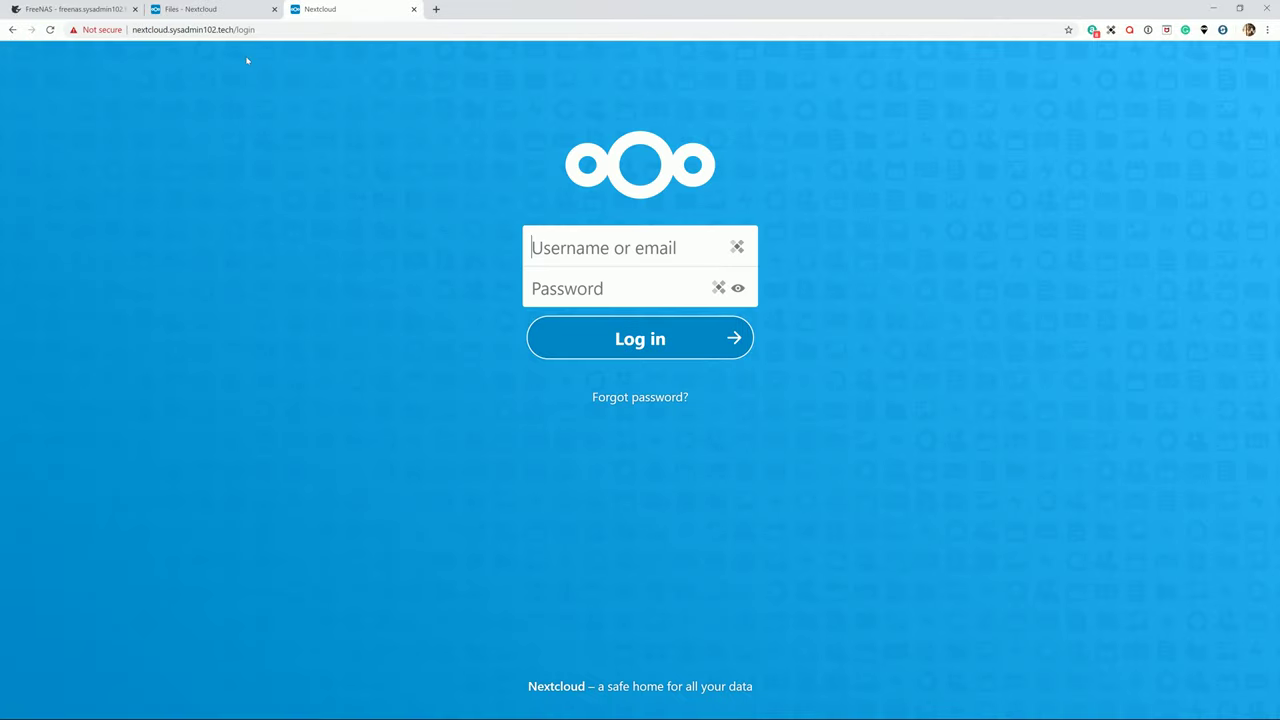
{"action": "left_click", "coordinate": [240, 30]}
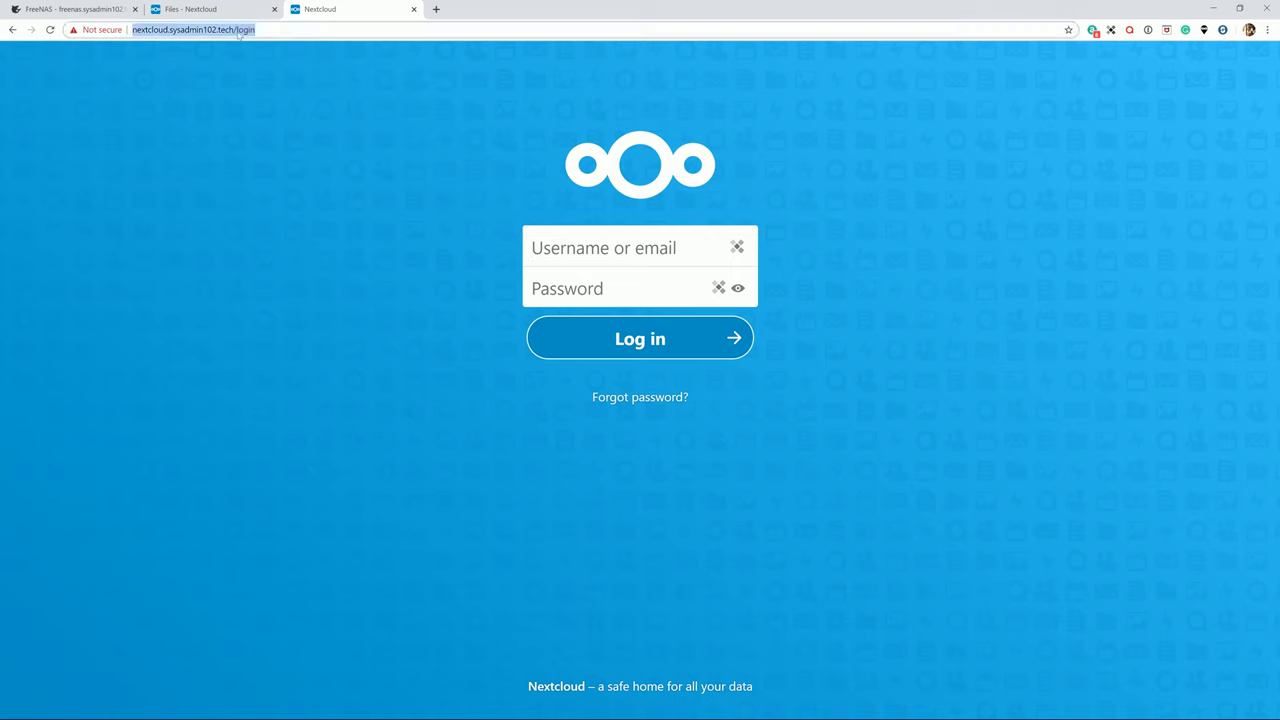
{"action": "left_click", "coordinate": [128, 37]}
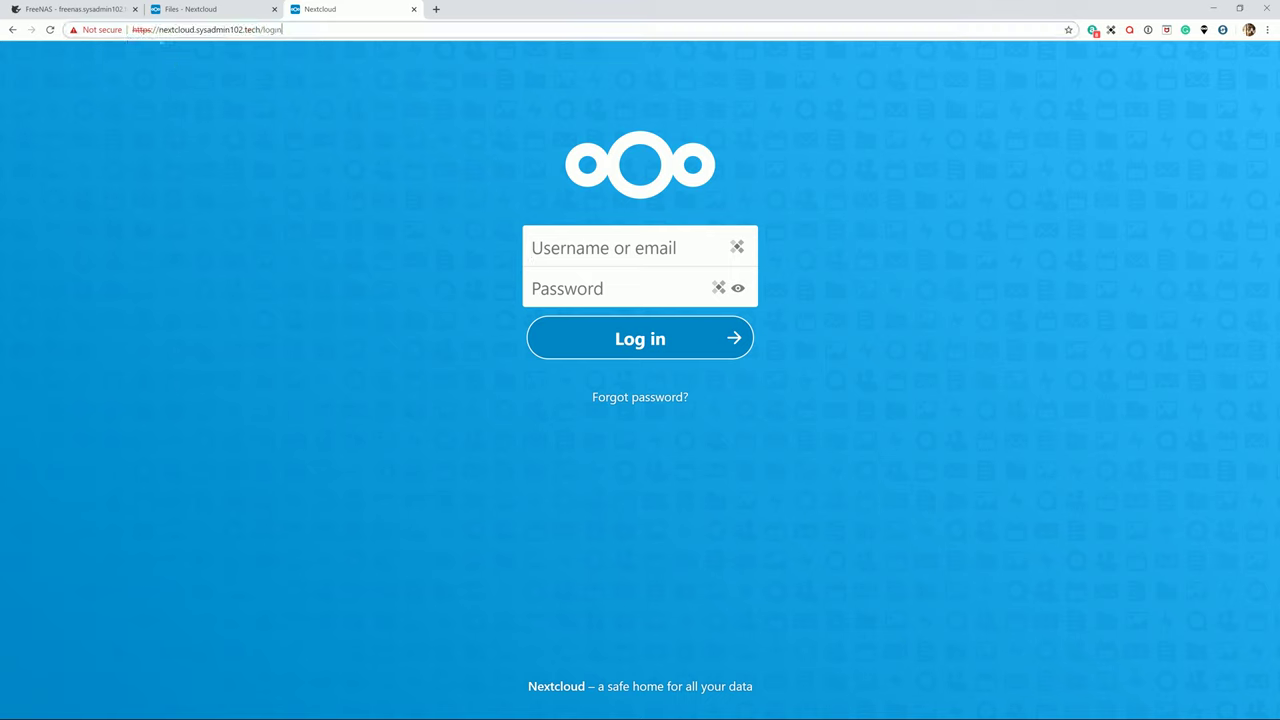